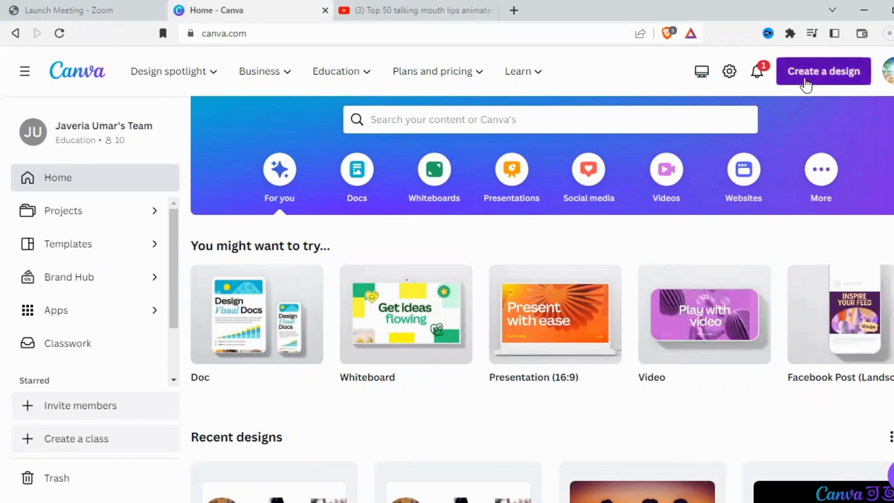
Create a square Instagram post and set the recently used photo of the smiling woman as its background.
left_click(805, 81)
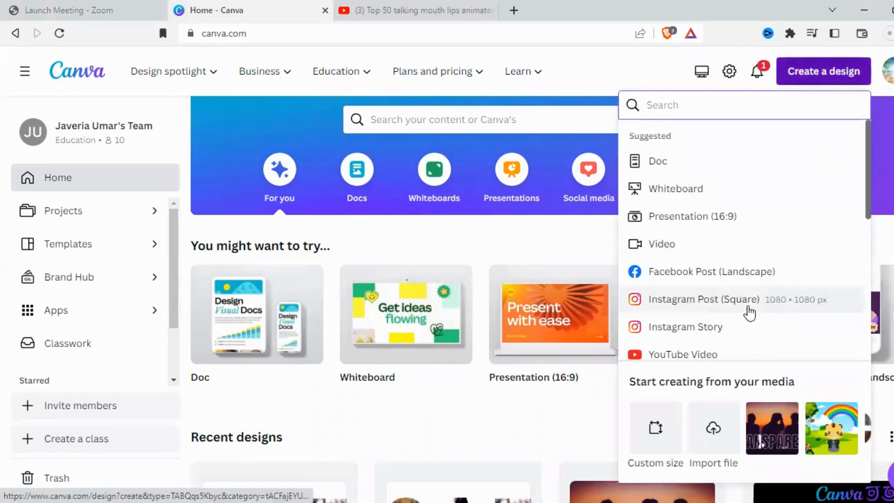
left_click(750, 313)
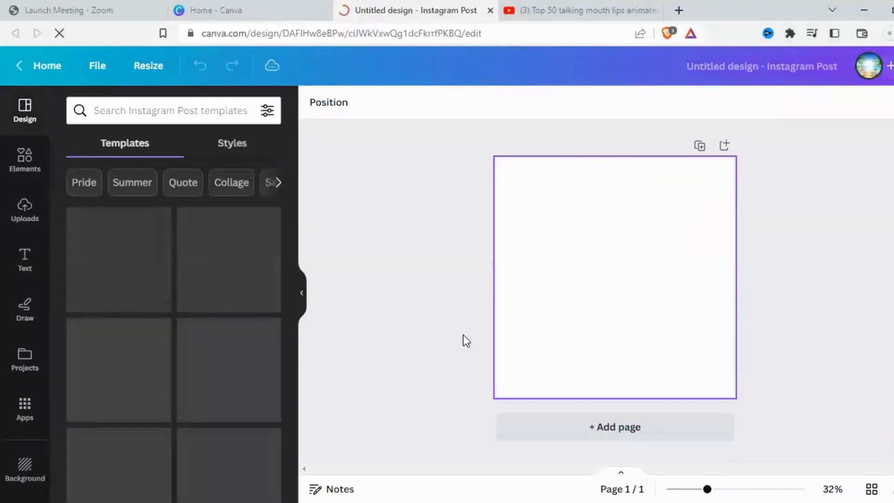
left_click(24, 174)
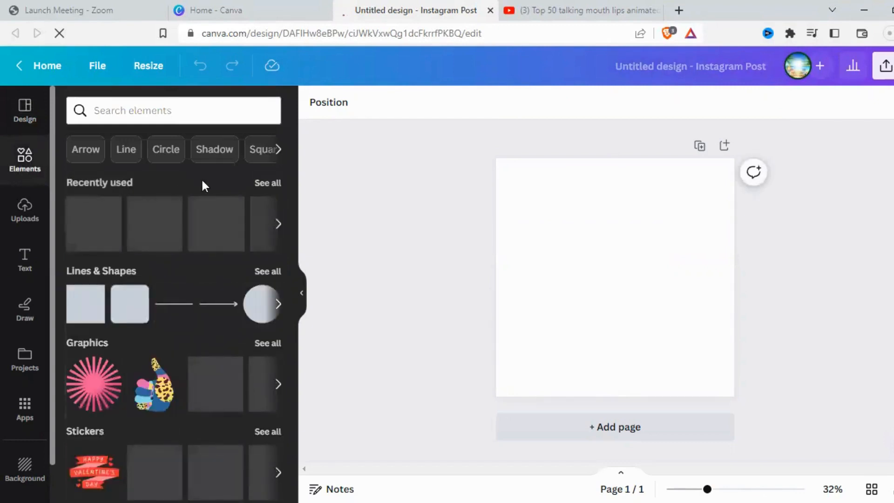
left_click(262, 184)
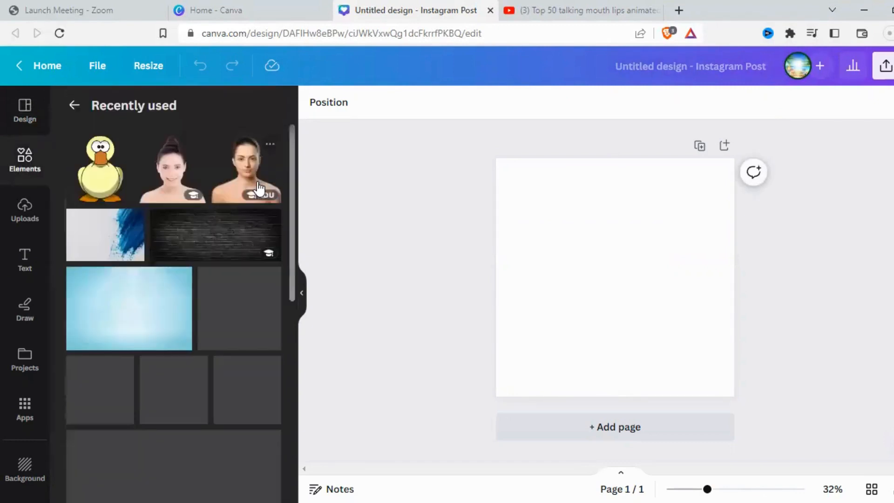
left_click(161, 176)
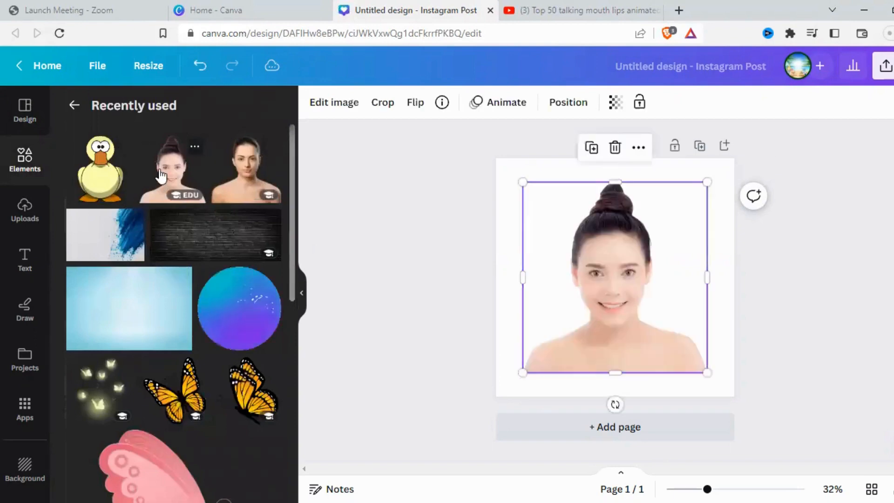
right_click(627, 247)
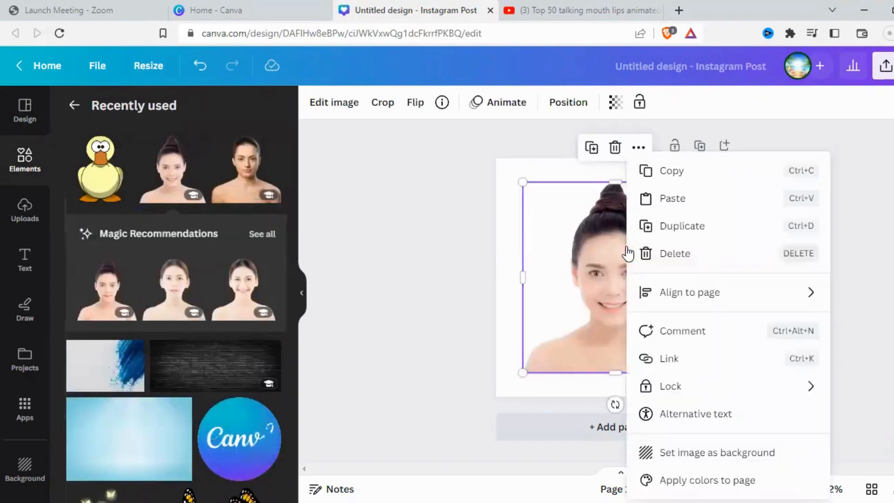
left_click(676, 454)
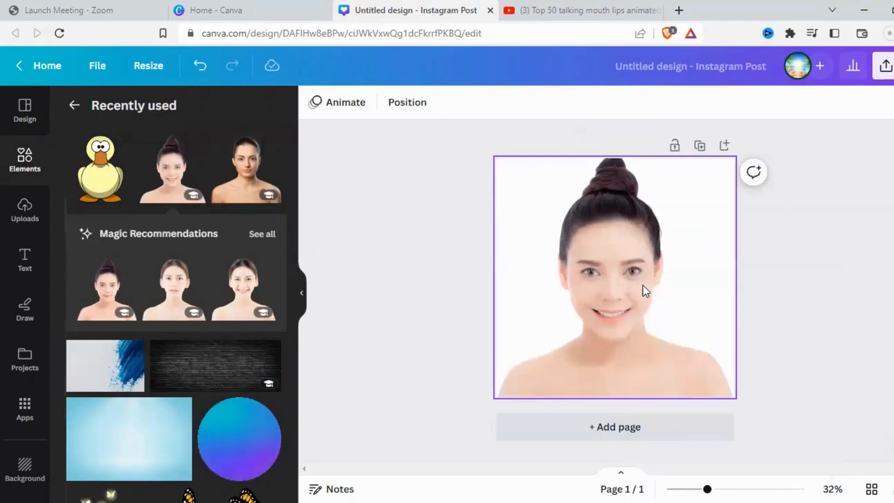
Search the frames for "f" and add the first bold F letter frame to the page.
left_click(74, 107)
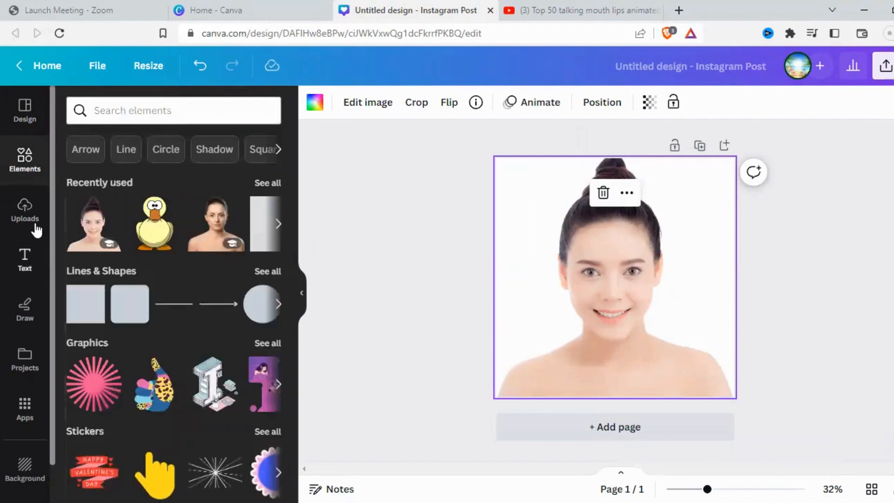
scroll(205, 326, "down", 10)
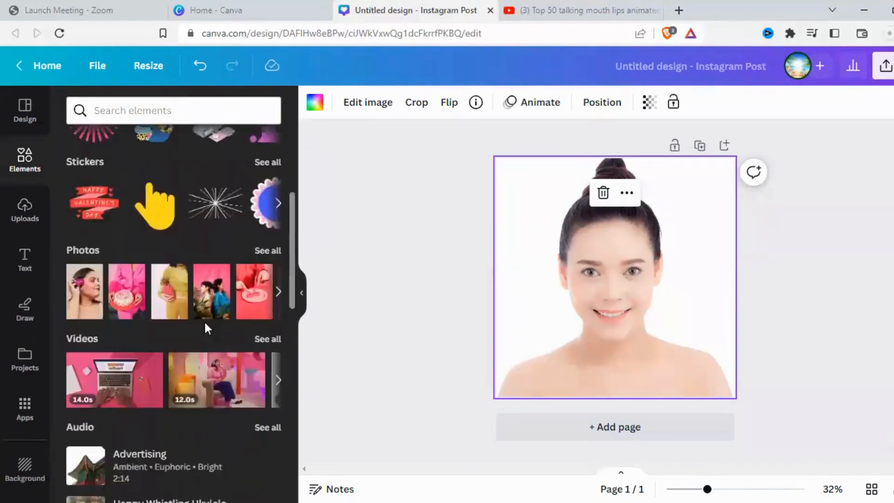
scroll(204, 335, "up", 2)
scroll(209, 335, "down", 8)
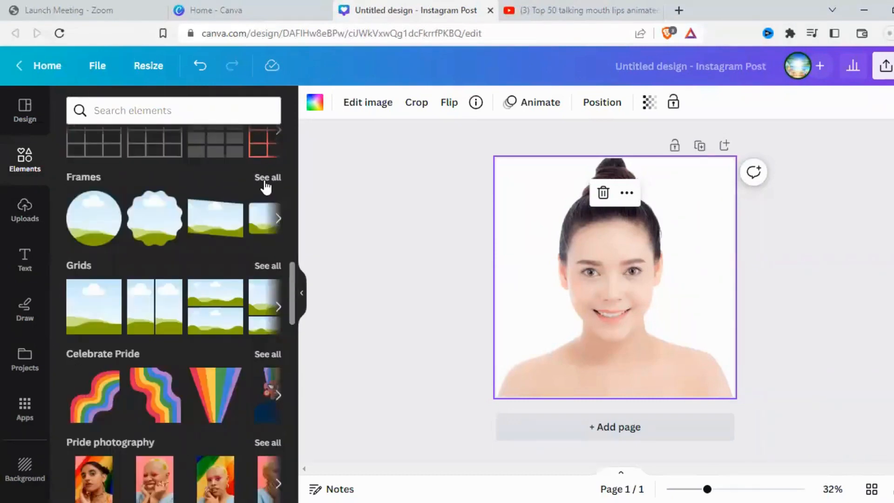
left_click(264, 182)
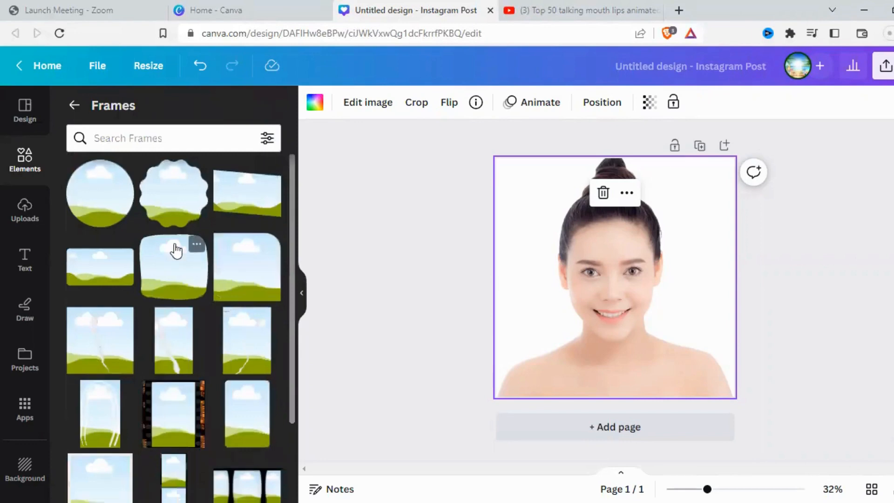
left_click(150, 136)
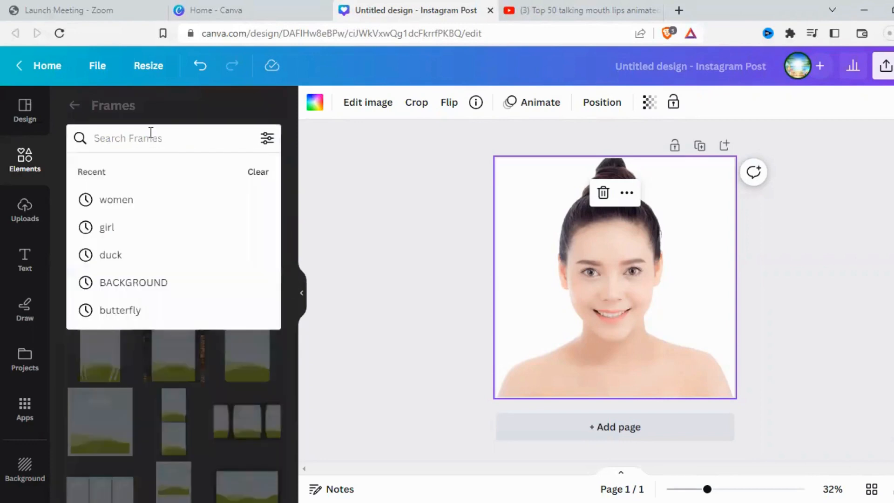
type("f")
key("Return")
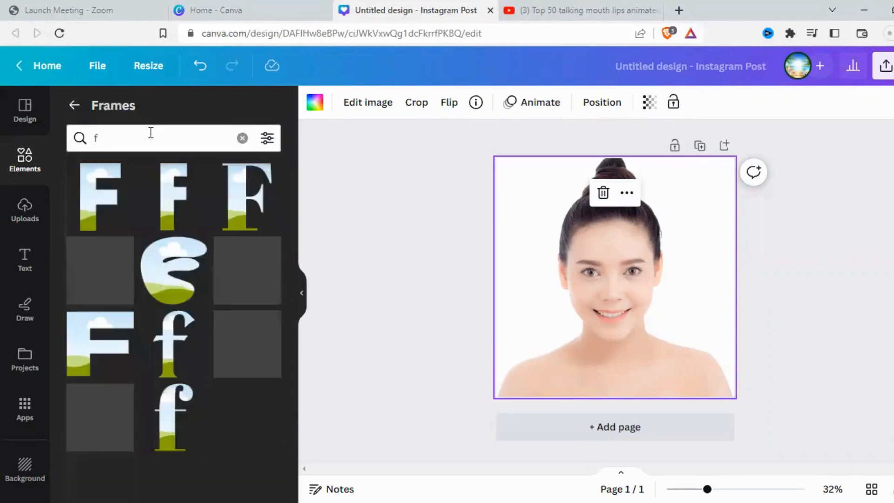
left_click(103, 190)
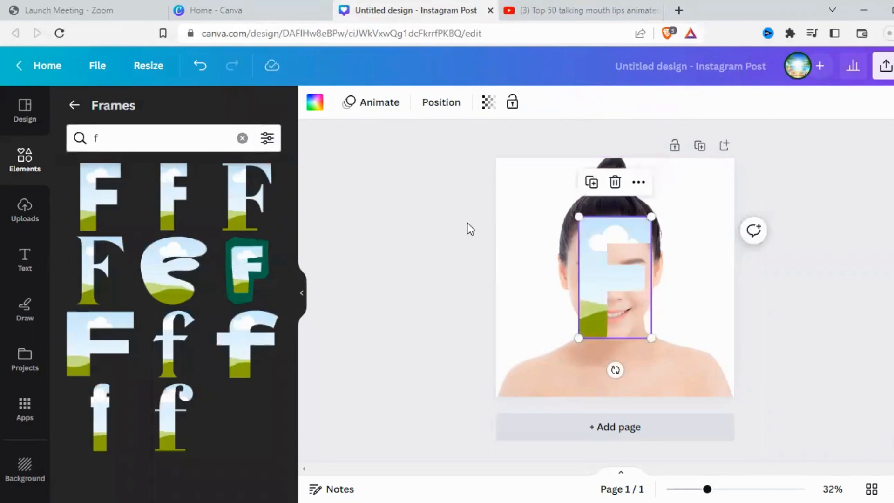
Shrink the F frame to under half its size and move it beside the woman's hair bun.
left_click_drag(602, 292, 612, 273)
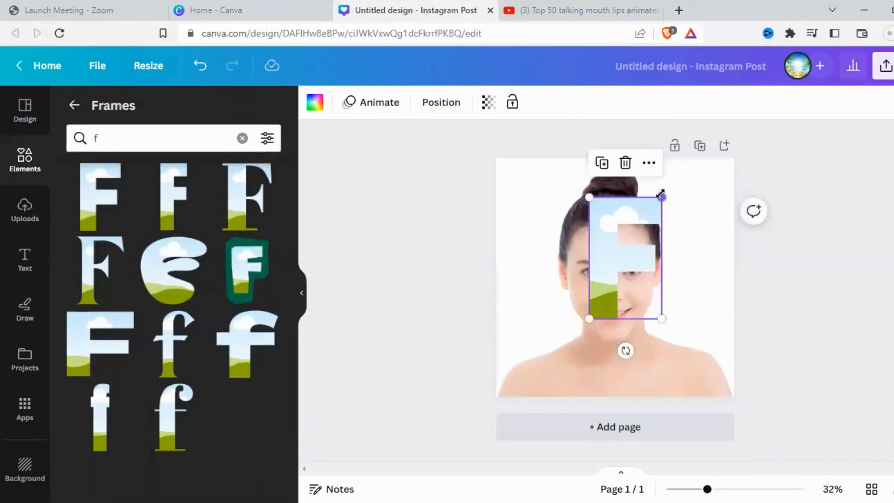
left_click_drag(660, 195, 619, 271)
left_click_drag(596, 300, 663, 208)
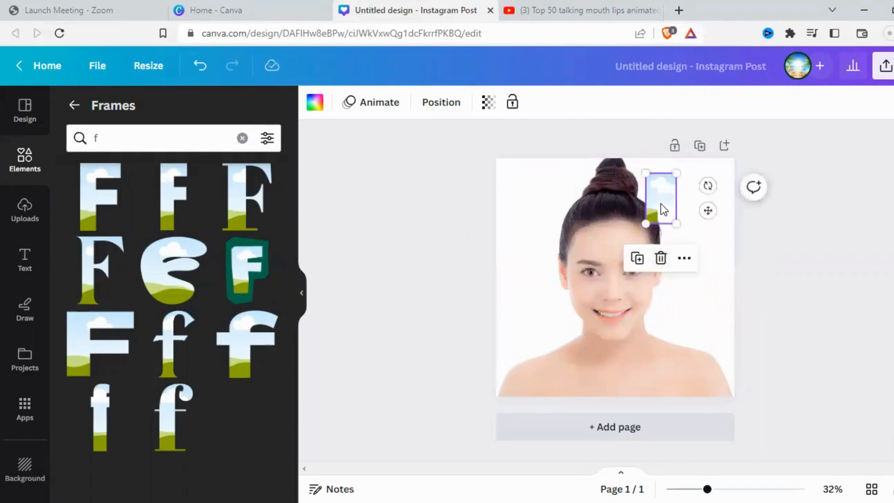
Search the frames for "a", add the bold A letter frame and shrink it to about the F's size.
left_click(158, 126)
key("BackSpace")
type("a")
key("Return")
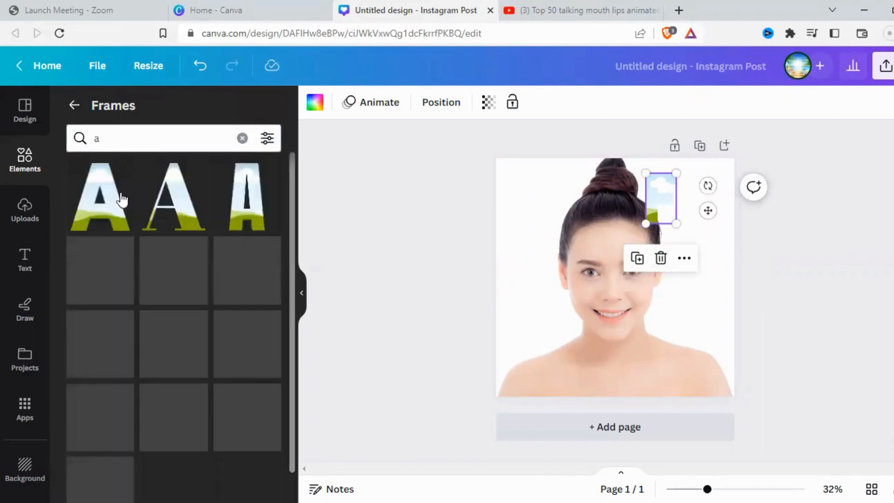
left_click(112, 200)
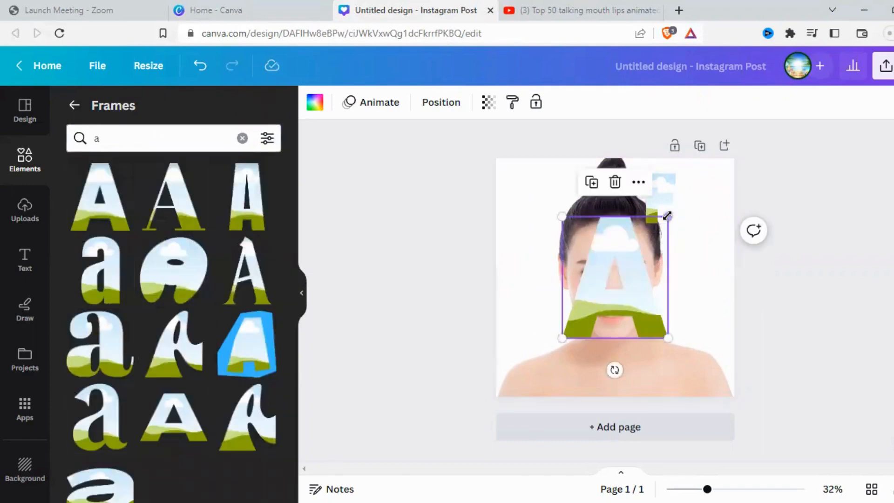
left_click_drag(668, 217, 646, 268)
Search the frames for "c", place a bold C letter frame below the face and shrink it to match the other letters.
left_click(142, 142)
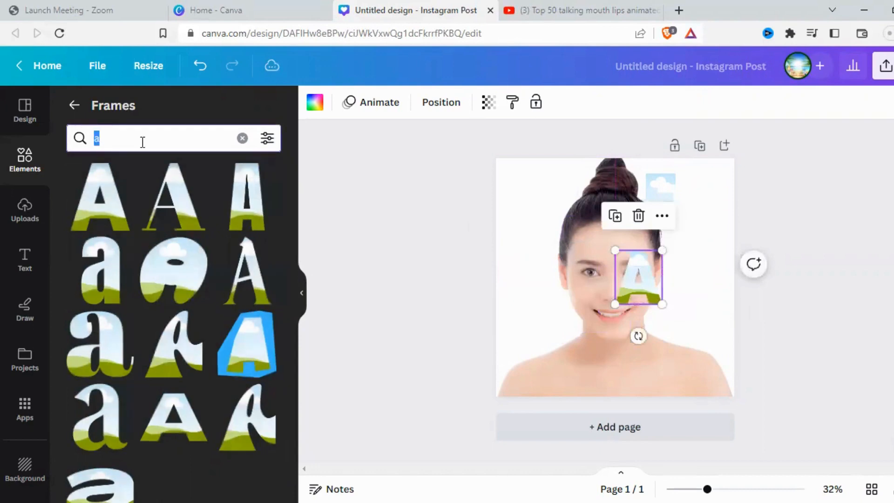
type("d")
key("Return")
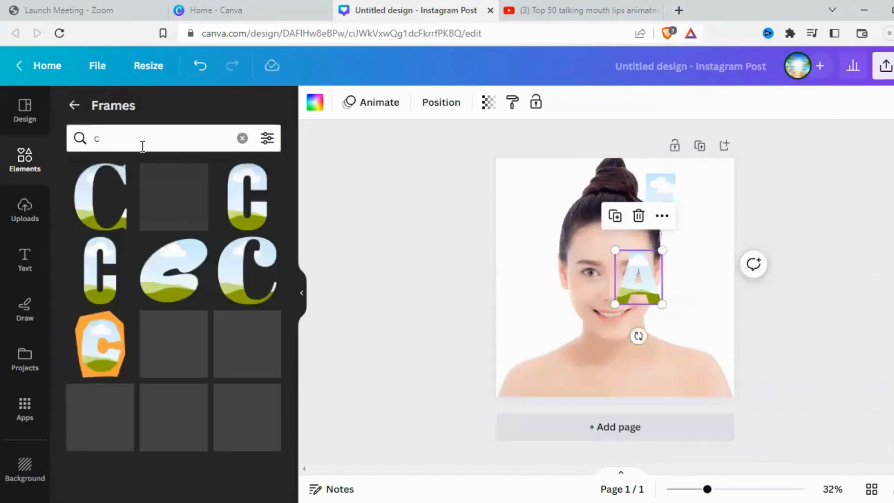
left_click_drag(231, 231, 619, 396)
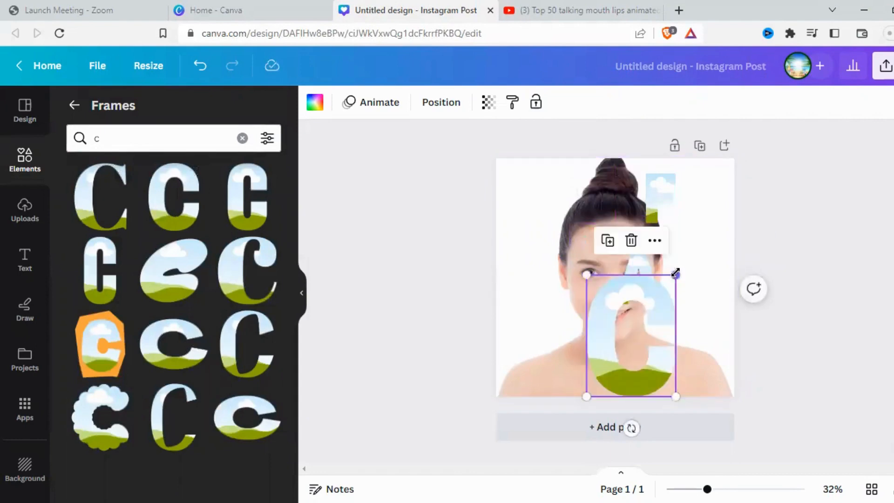
left_click_drag(674, 274, 631, 334)
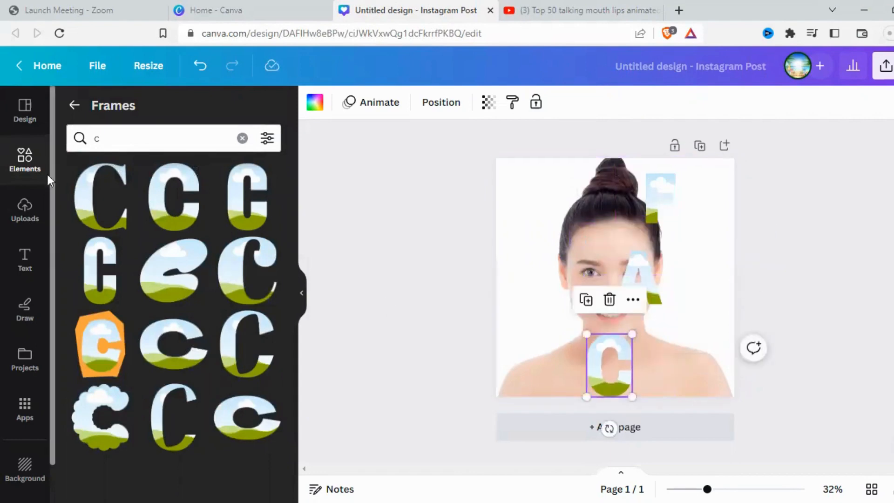
Search the frames for "e", add the first bold E letter frame and shrink it to match the other letters.
double_click(132, 138)
type("e")
key("Return")
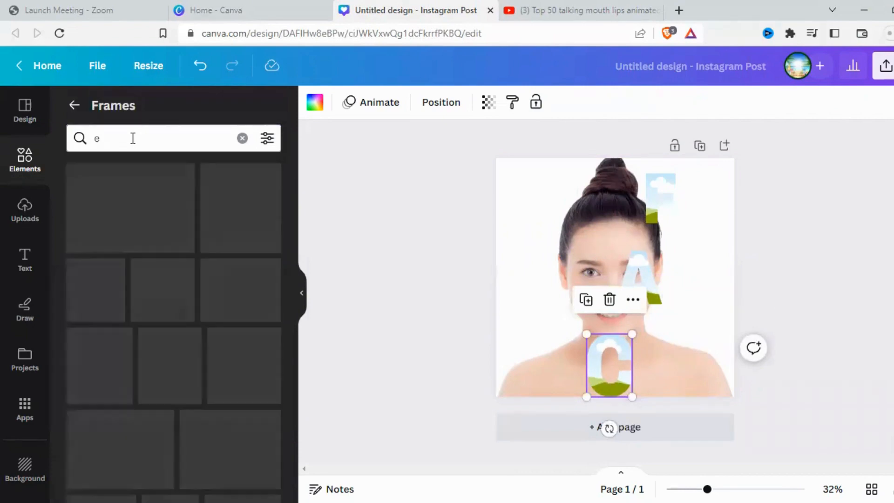
left_click(120, 204)
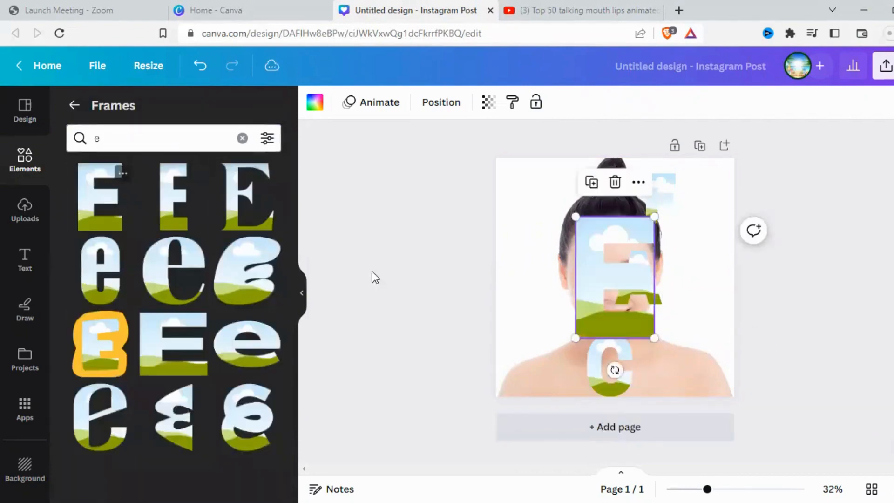
left_click_drag(654, 216, 607, 289)
Arrange the F, A, C and E frames in a vertical column over one half of the woman's face.
left_click(662, 212)
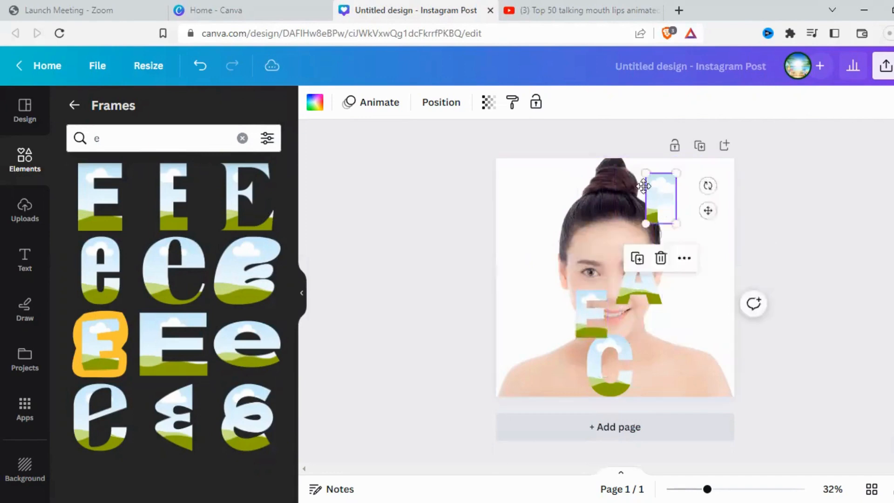
left_click_drag(662, 211, 639, 195)
left_click(652, 268)
left_click_drag(652, 268, 650, 253)
left_click_drag(602, 373, 654, 292)
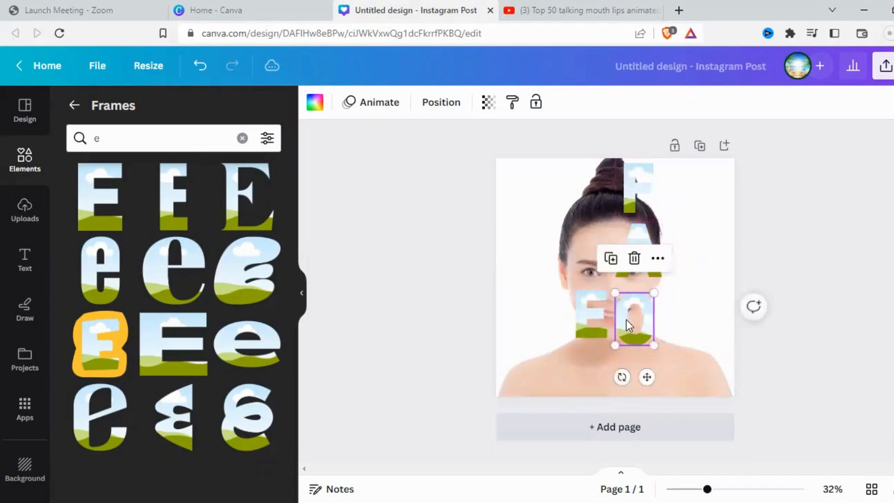
left_click_drag(627, 320, 627, 314)
left_click_drag(590, 336, 631, 376)
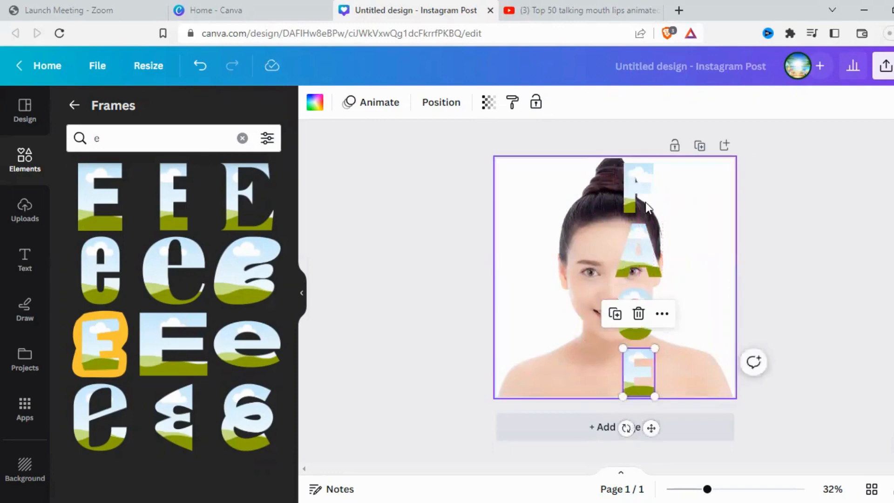
Group the four letter frames spelling FACE and nudge the group slightly upward.
left_click_drag(610, 161, 684, 438)
left_click(604, 431)
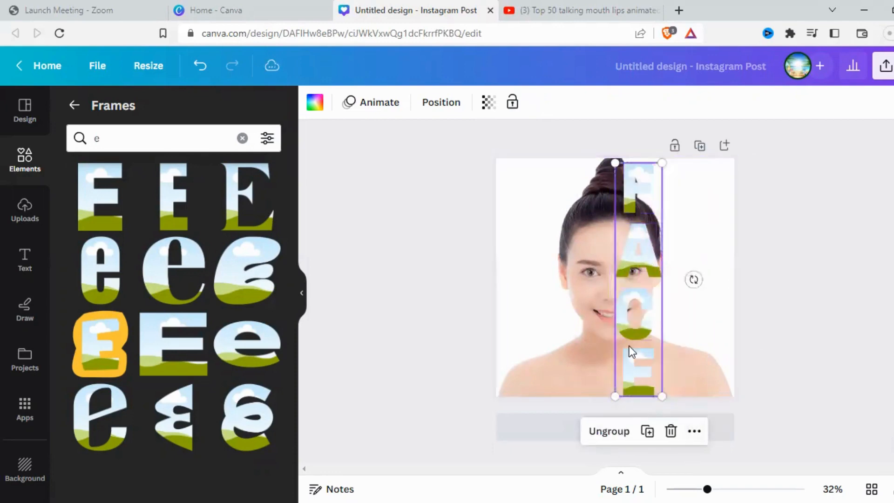
left_click_drag(634, 219, 635, 211)
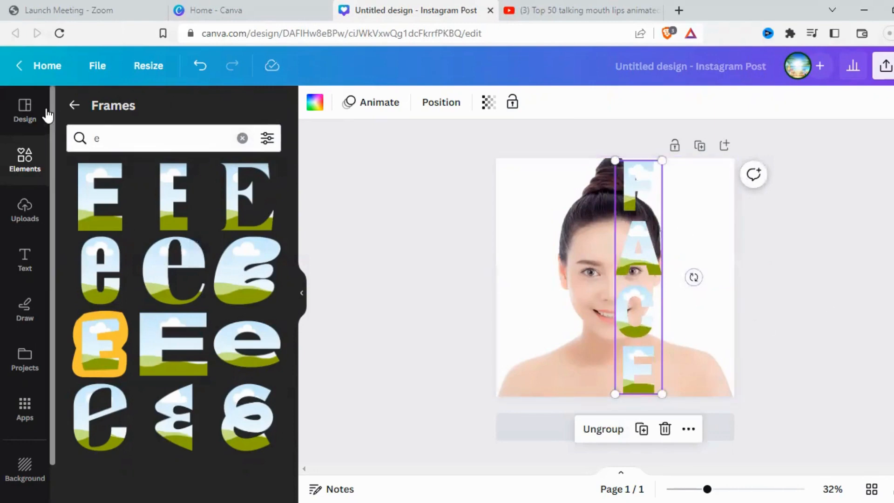
Add the recently used photo of the smiling woman again and fill the F frame with it.
left_click(74, 105)
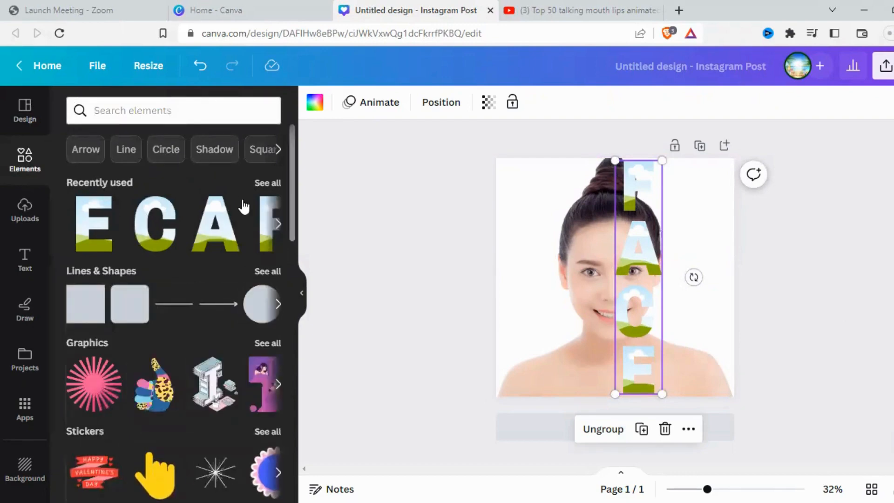
left_click(258, 187)
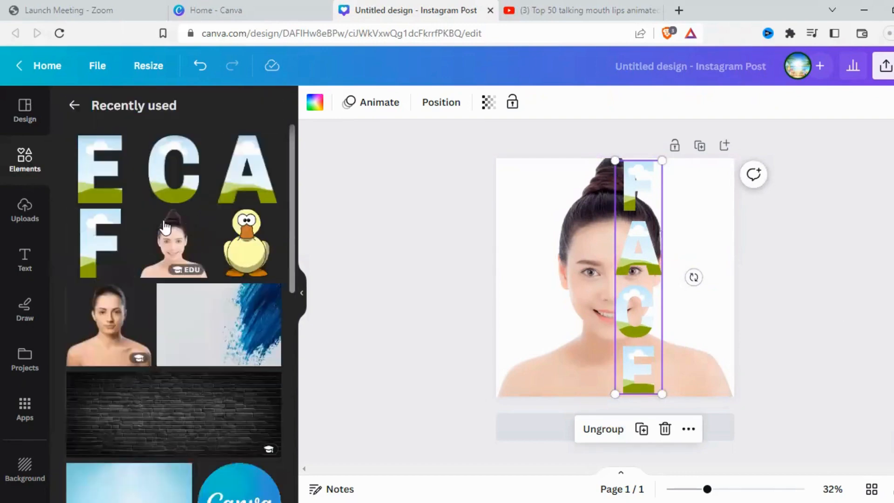
left_click(164, 252)
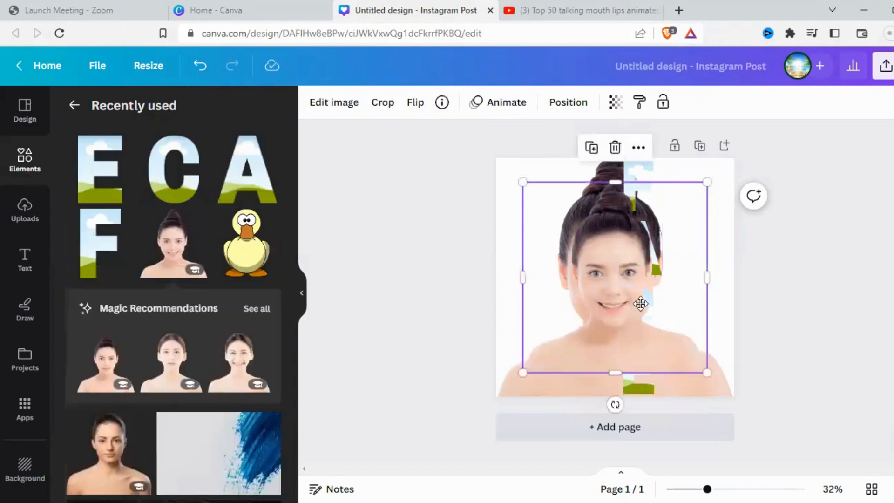
left_click_drag(640, 304, 578, 289)
left_click_drag(649, 294, 630, 173)
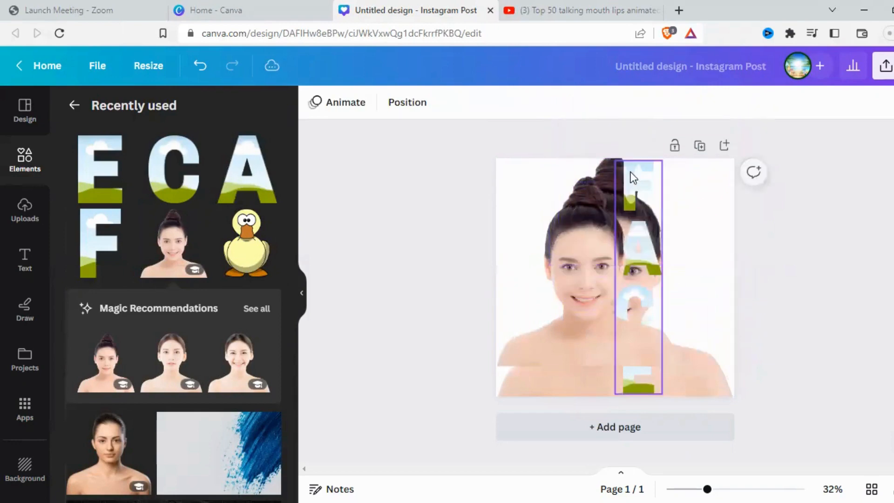
Duplicate the woman's photo and fill the C frame with a copy.
left_click(560, 282)
left_click(564, 143)
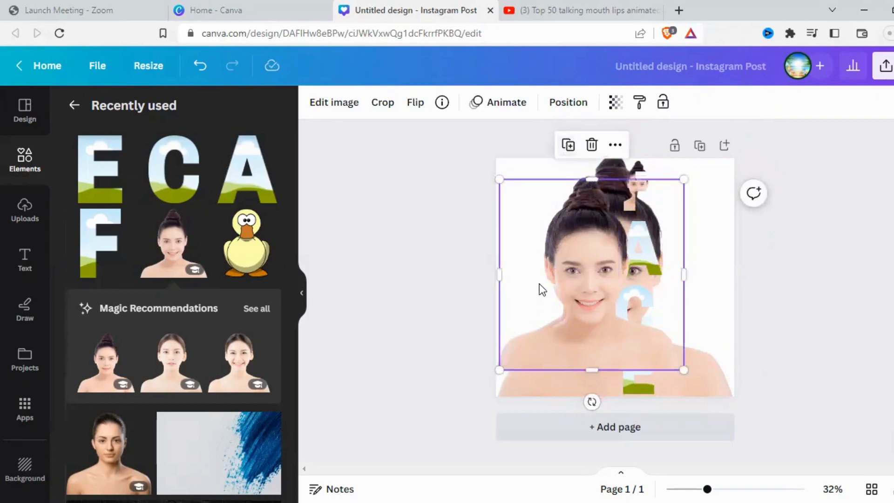
left_click_drag(539, 262, 558, 270)
left_click_drag(605, 312, 661, 332)
left_click_drag(549, 348, 638, 294)
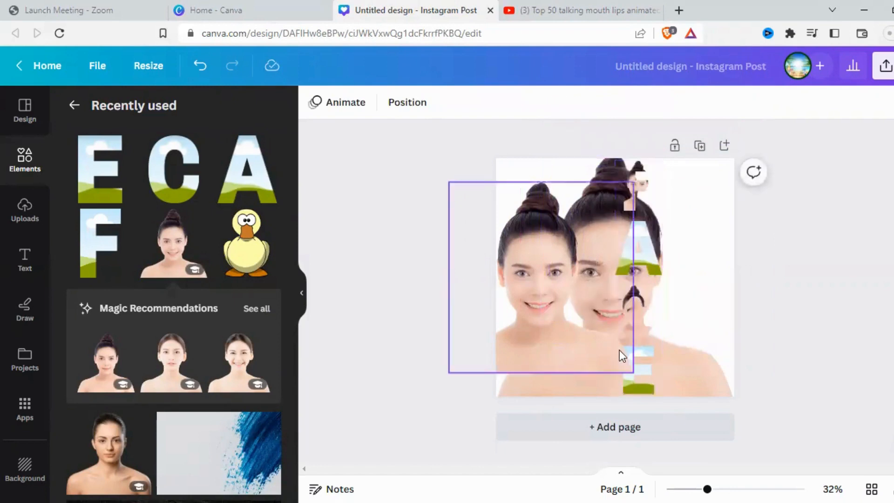
Duplicate the woman's photo and fill the A and E frames with the copies.
left_click(517, 302)
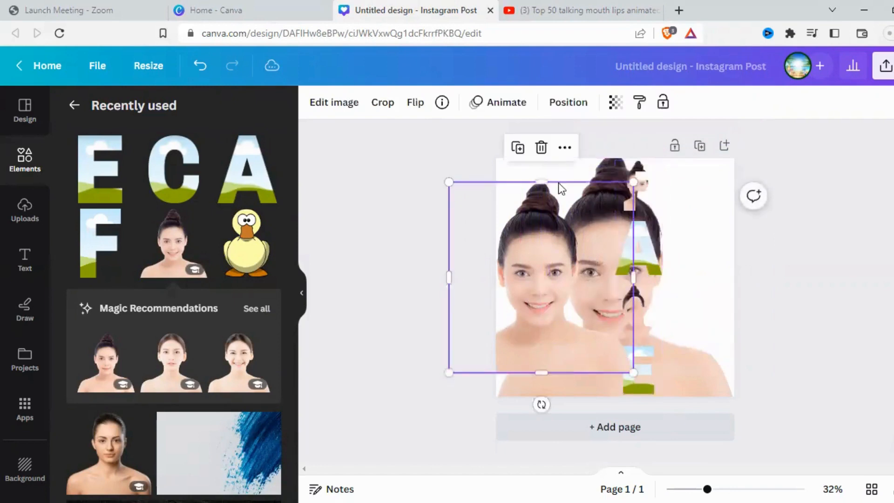
left_click(518, 147)
left_click_drag(543, 319, 638, 257)
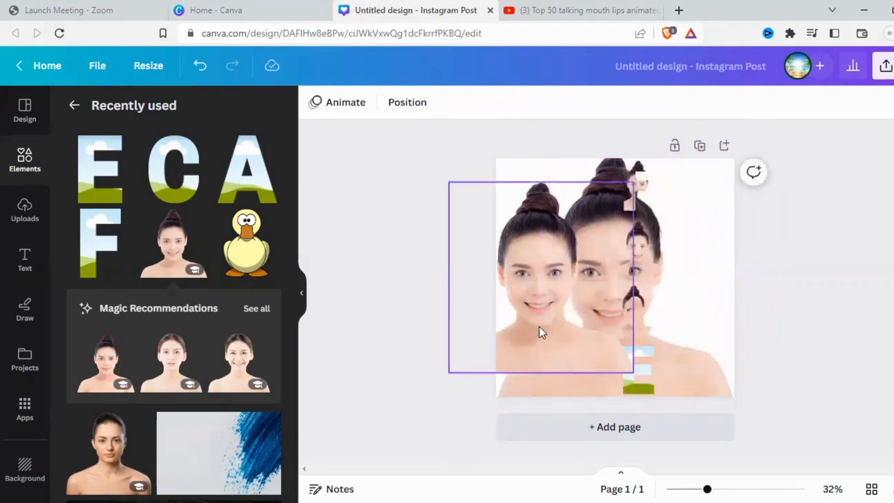
left_click_drag(546, 321, 631, 390)
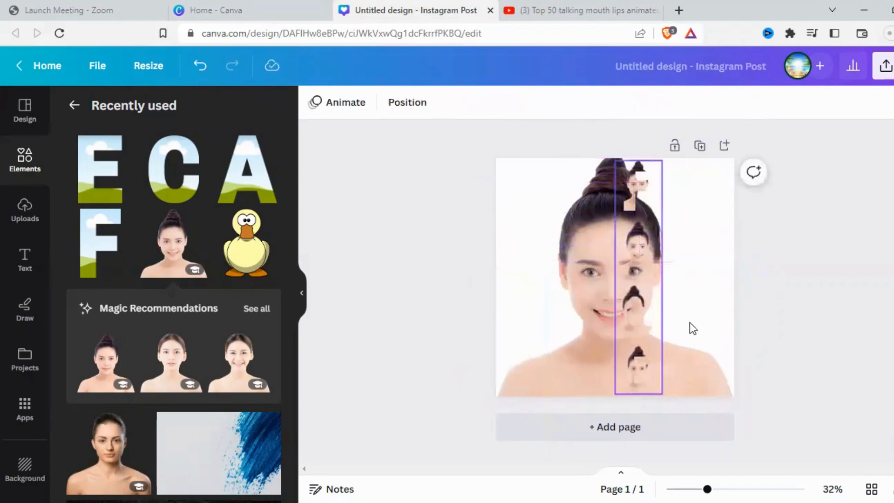
Enlarge the photo inside the F frame to the full page size so it lines up with the background portrait.
double_click(632, 193)
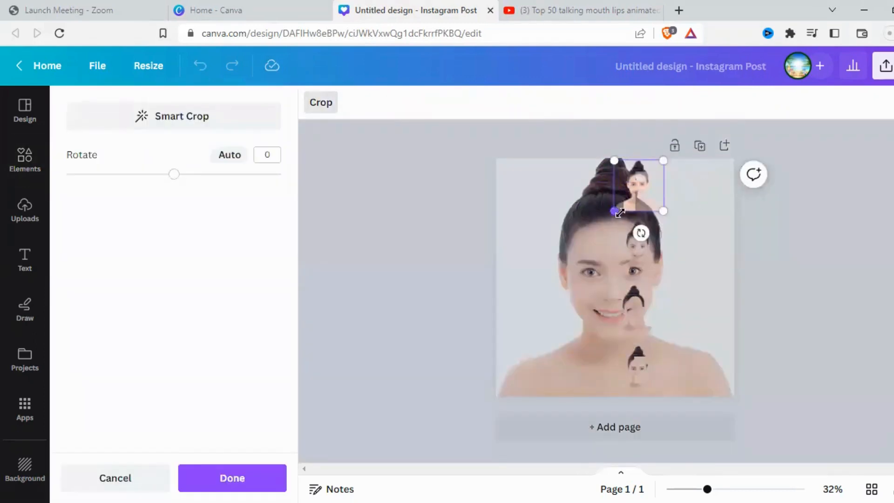
left_click_drag(620, 210, 552, 372)
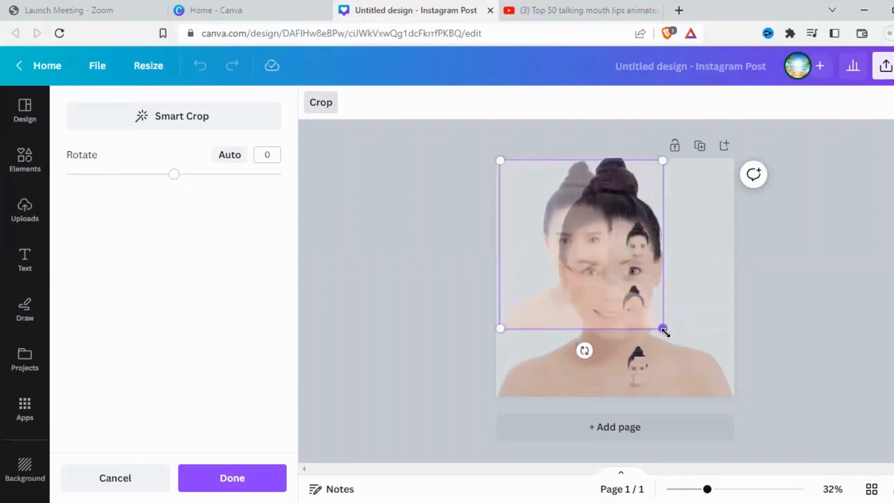
left_click_drag(665, 332, 725, 404)
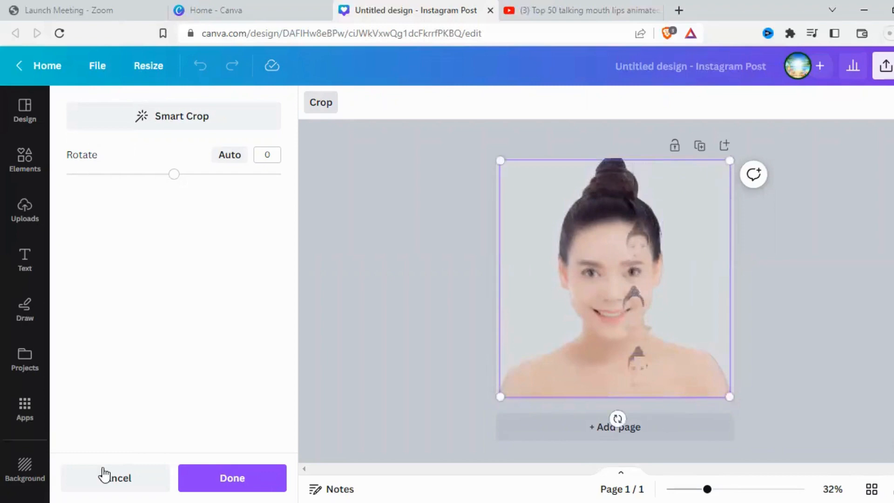
left_click(131, 472)
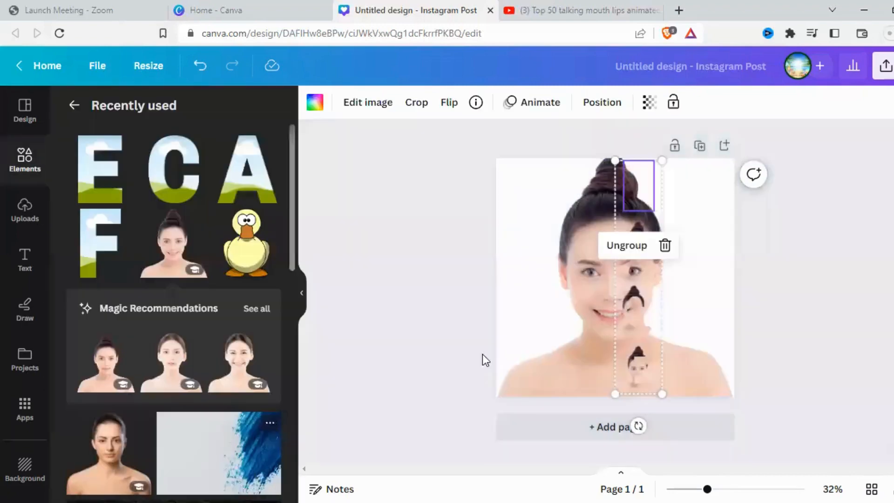
Enlarge the photo inside the A frame until it matches the background portrait's size and position.
double_click(630, 264)
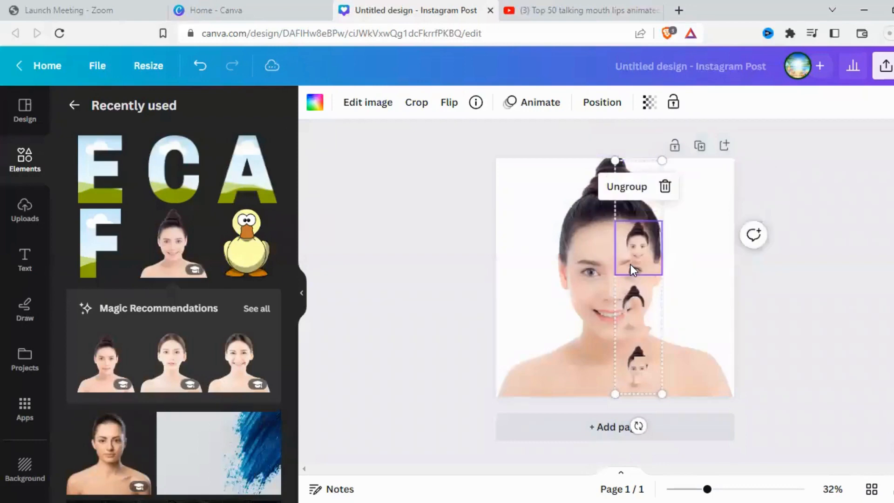
left_click_drag(610, 275, 511, 402)
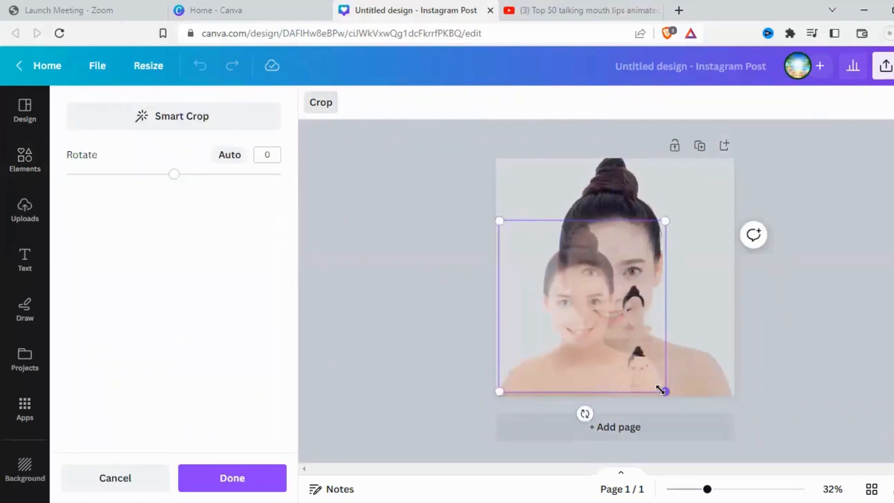
left_click_drag(665, 219, 740, 161)
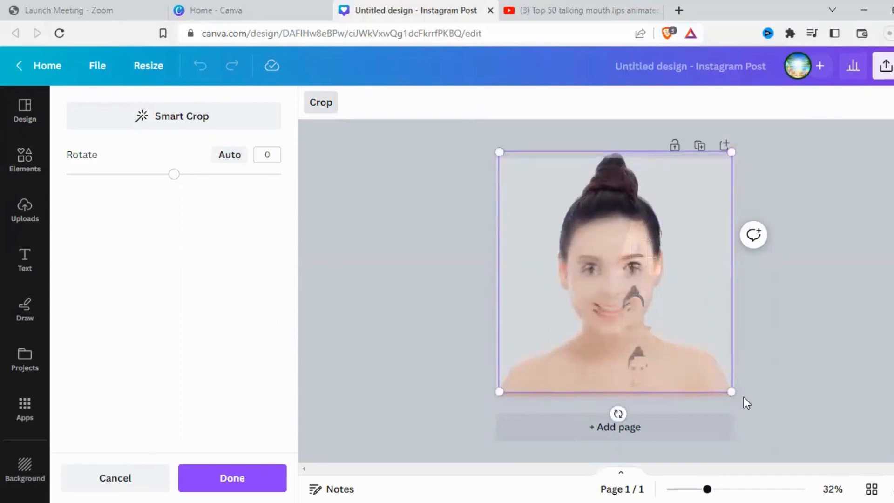
left_click_drag(732, 391, 733, 394)
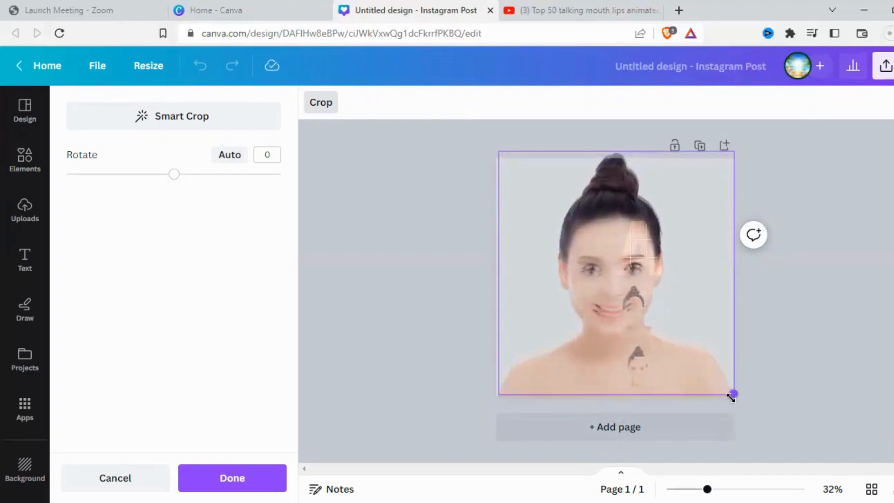
left_click(231, 477)
Enlarge the photo inside the C frame until the face coincides with the background portrait.
left_click(626, 345)
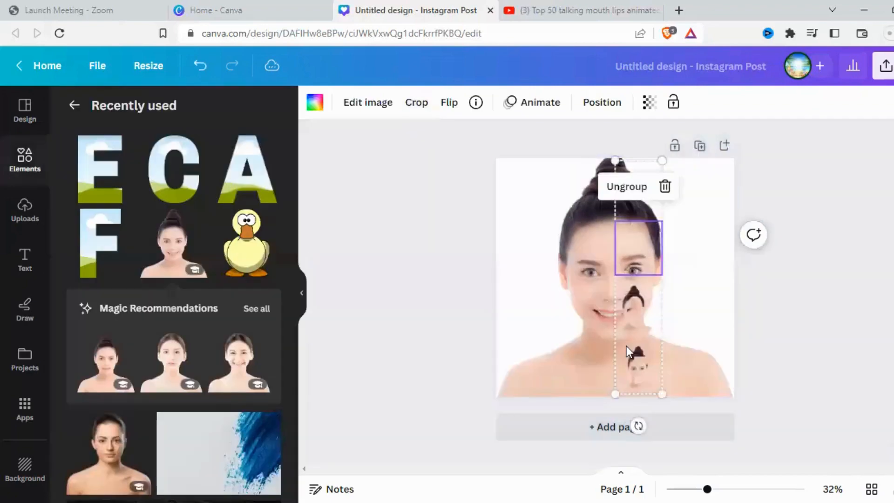
left_click(633, 327)
double_click(631, 327)
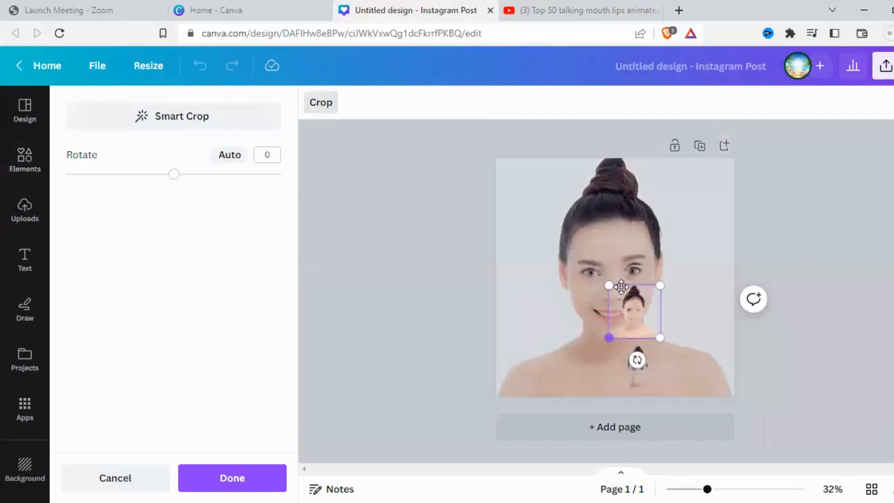
left_click_drag(608, 285, 478, 191)
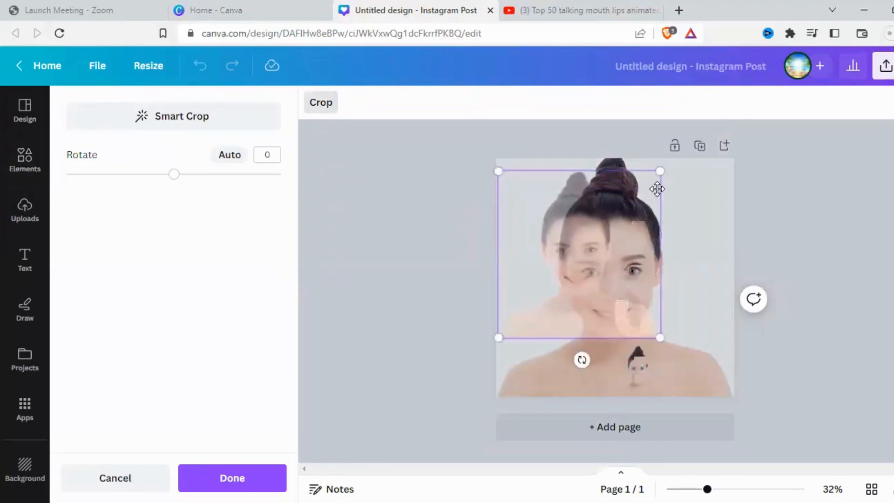
left_click_drag(661, 171, 671, 159)
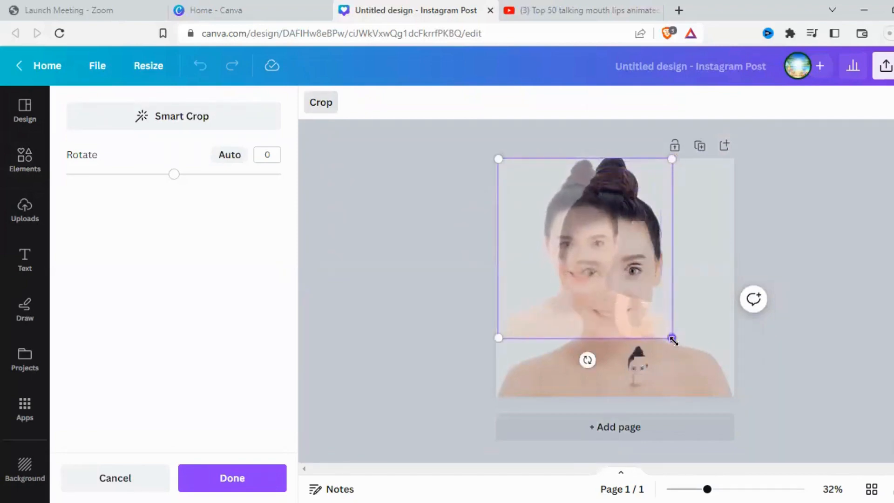
left_click_drag(671, 338, 732, 395)
left_click(215, 480)
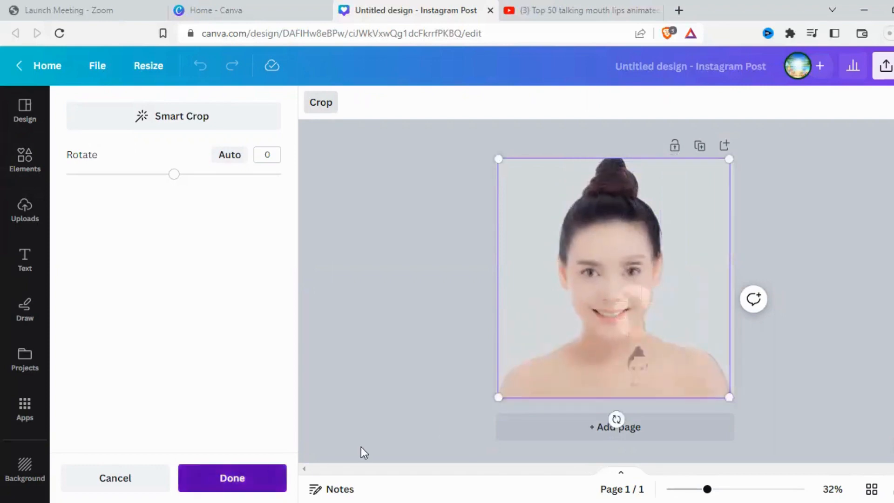
Enlarge the photo inside the E frame to cover the page and align with the background portrait.
left_click(633, 380)
double_click(633, 380)
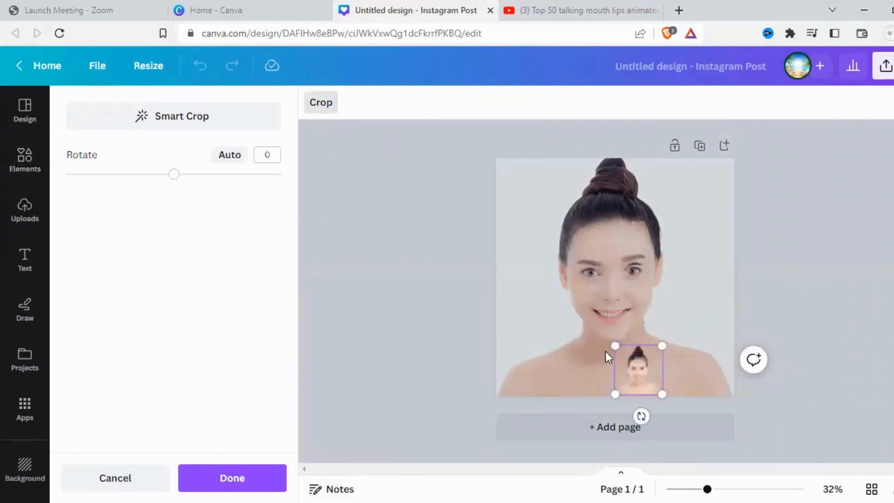
left_click_drag(606, 346, 525, 196)
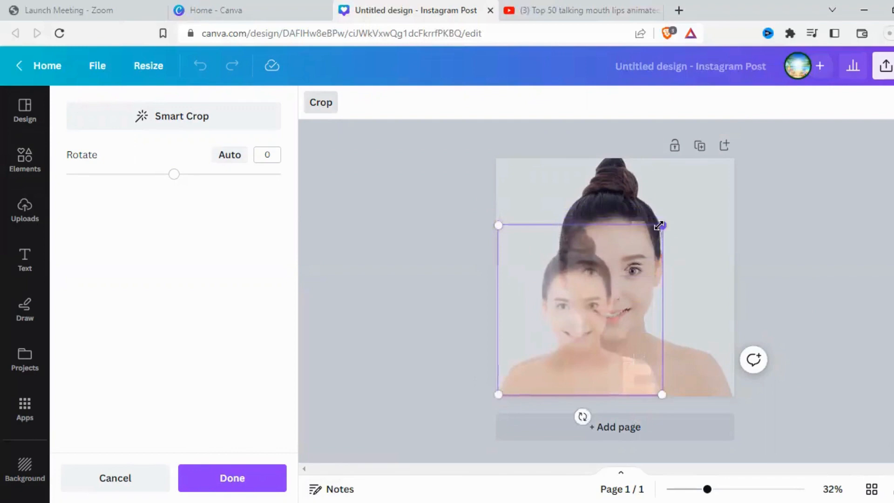
left_click_drag(659, 226, 737, 172)
left_click_drag(725, 400, 733, 399)
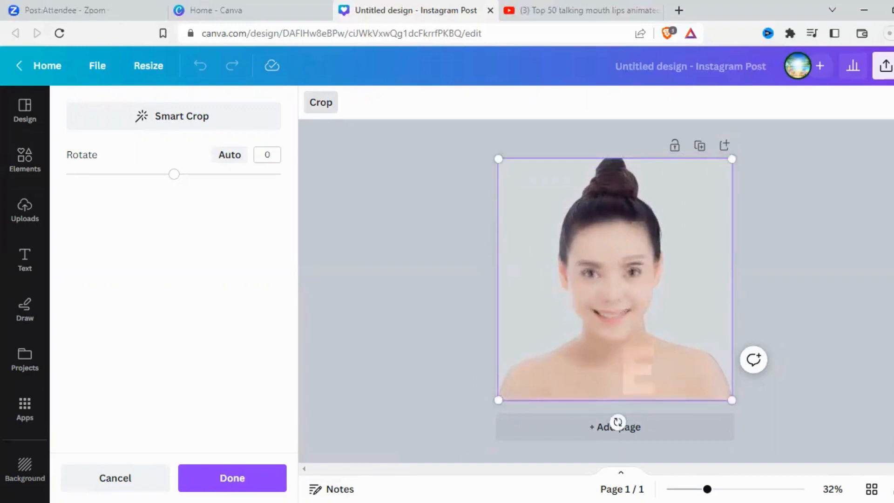
left_click(273, 482)
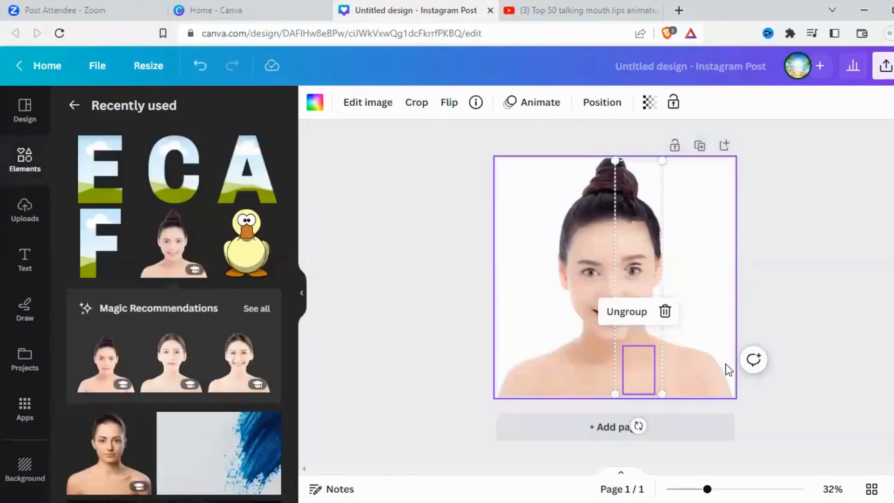
Add a square shape over the woman's face, removing the extra copy, and fill it with white.
left_click(25, 160)
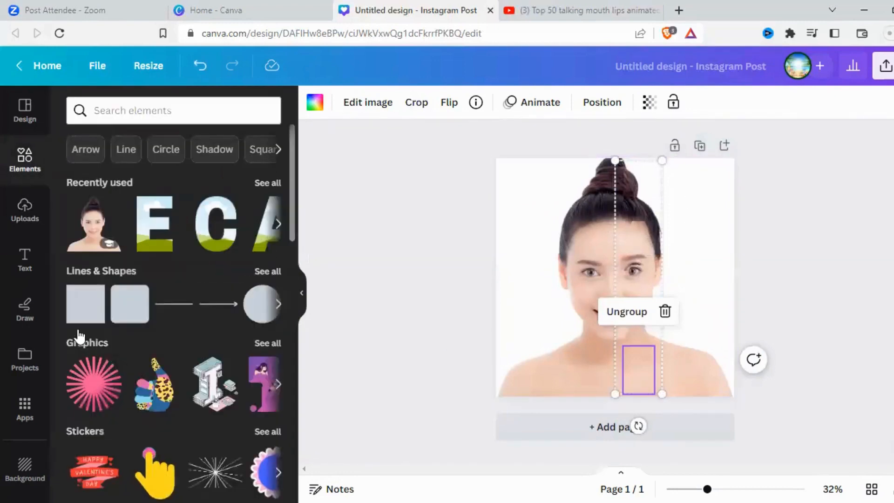
left_click(93, 294)
left_click(80, 311)
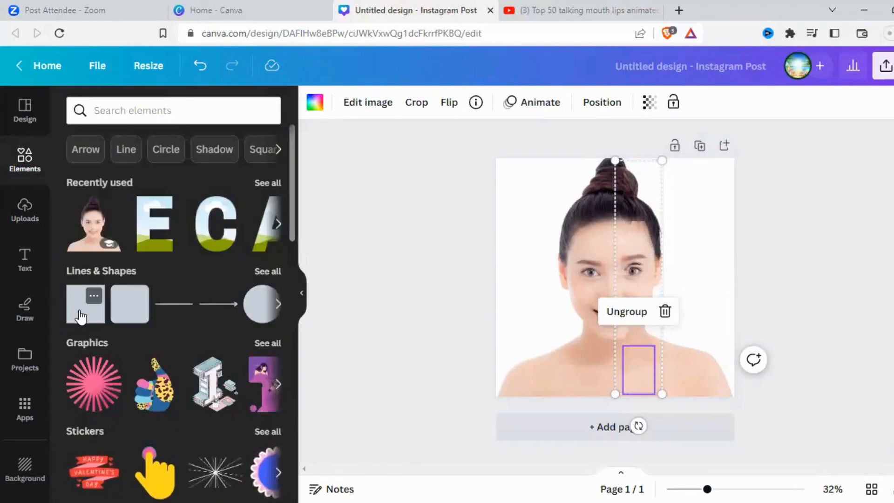
left_click(80, 314)
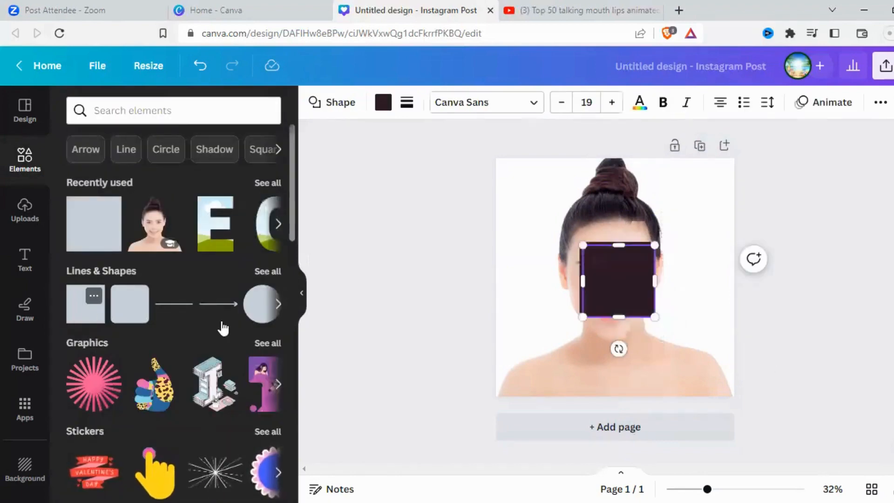
left_click(583, 332)
left_click_drag(618, 283, 611, 334)
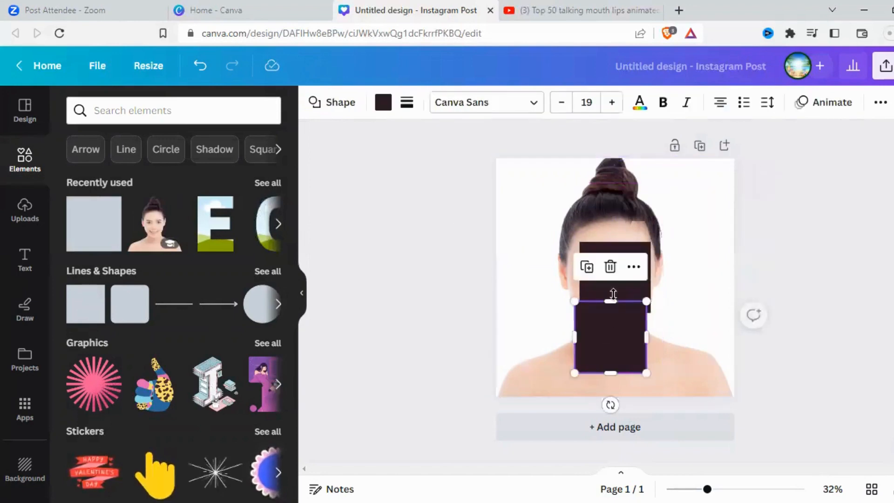
left_click(610, 270)
left_click(610, 274)
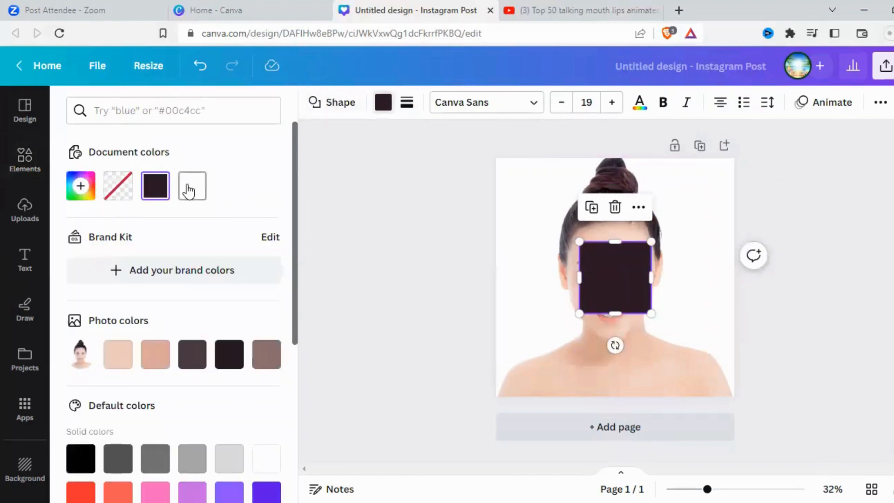
left_click(189, 188)
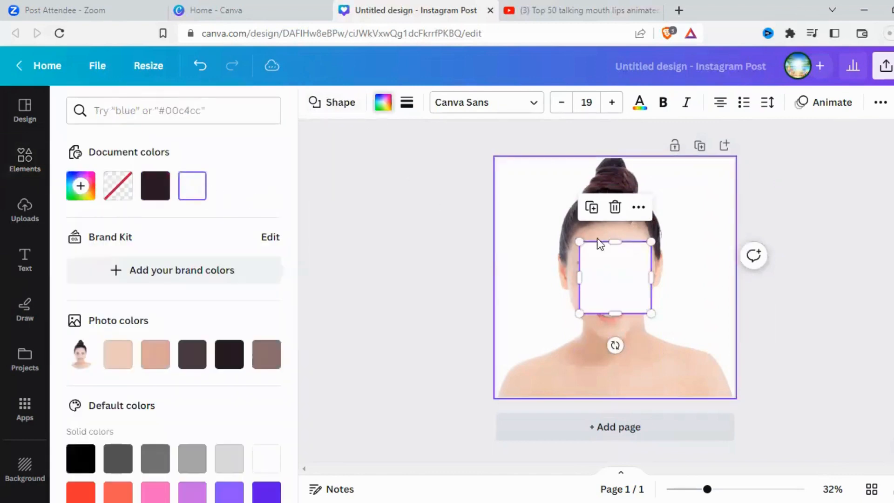
Move and stretch the white square so it covers the right half of the page from top to bottom.
left_click(513, 293)
left_click_drag(623, 277, 654, 261)
left_click_drag(647, 227, 645, 160)
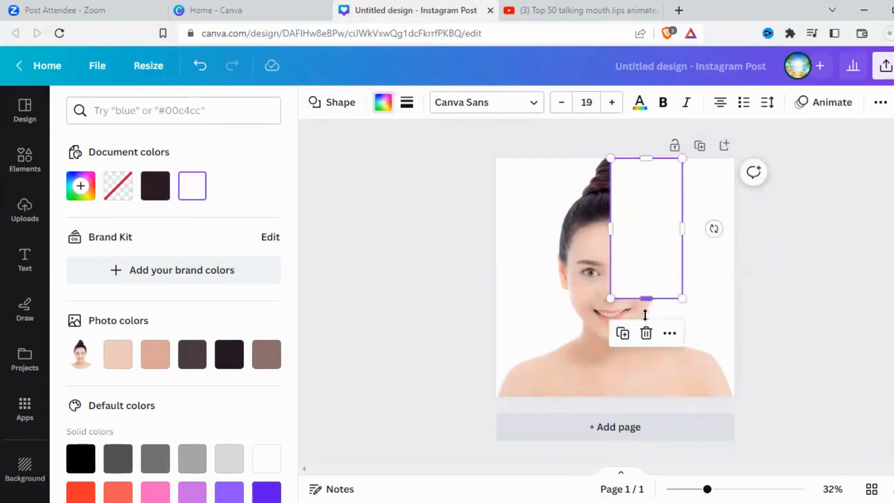
left_click_drag(645, 300, 647, 396)
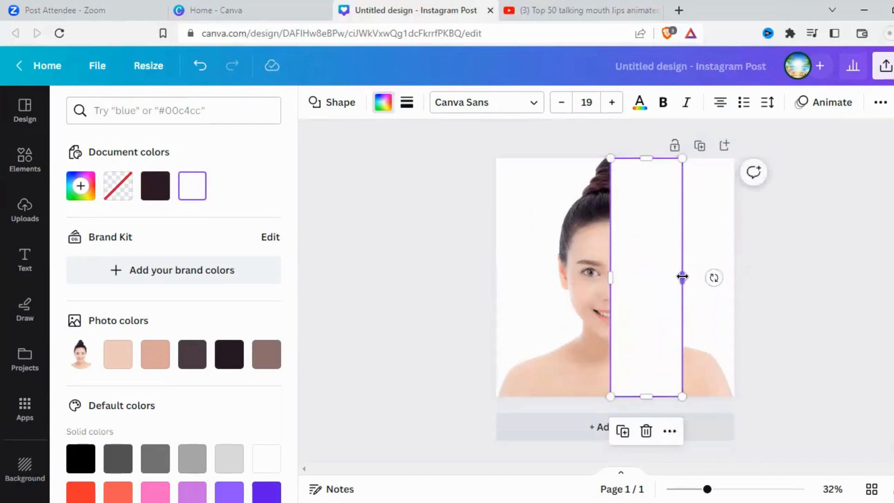
left_click_drag(682, 278, 734, 279)
Send the white rectangle one layer backward so it sits behind the FACE letters.
right_click(697, 279)
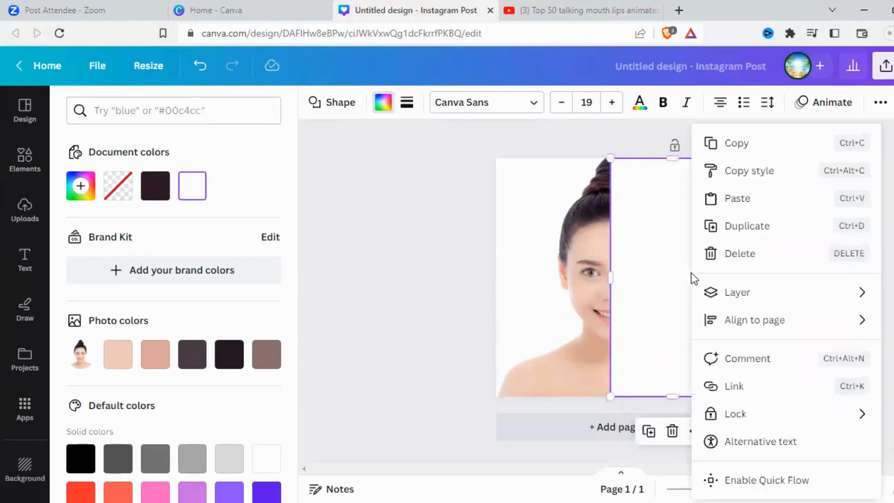
mouse_move(730, 298)
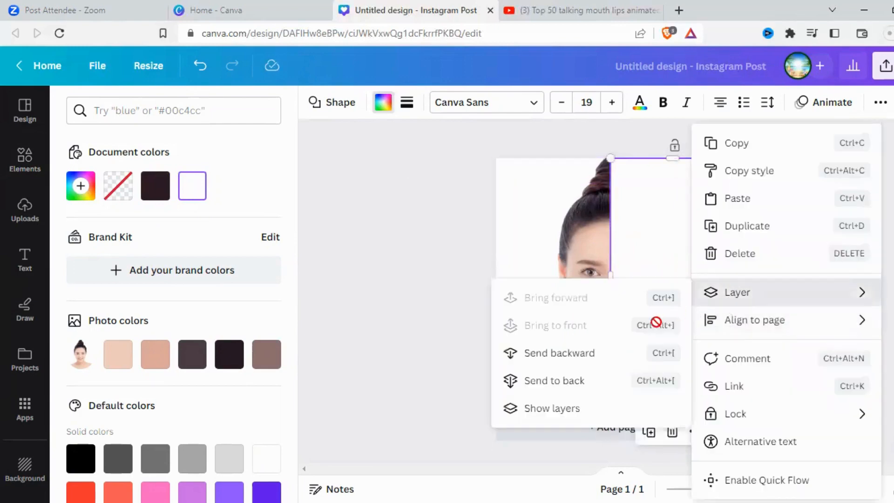
left_click(603, 359)
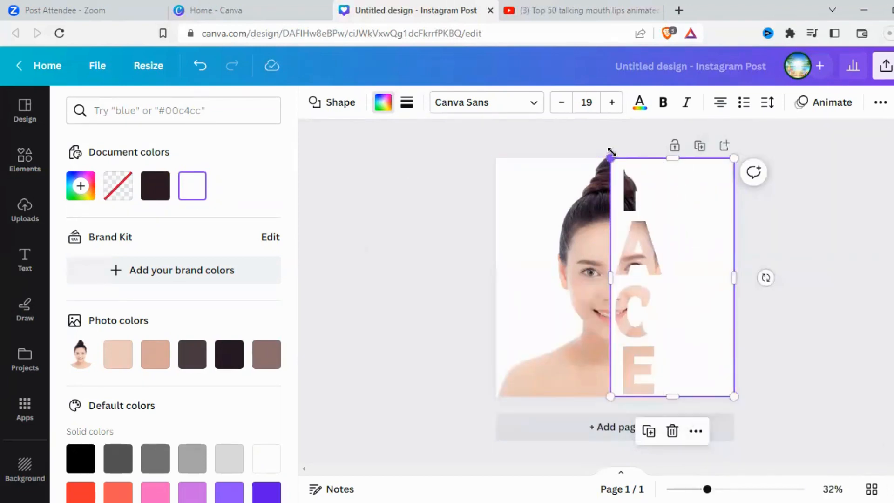
left_click(552, 354)
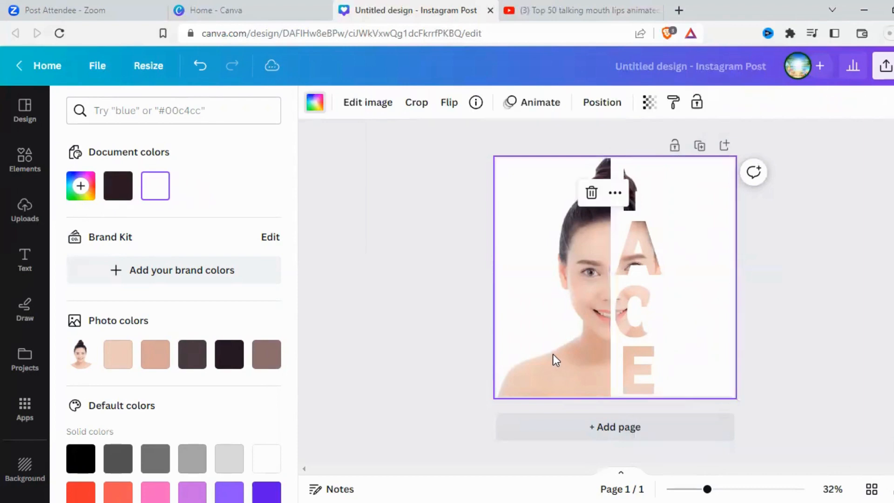
Discard the newly added blank page and duplicate the FACE design page instead.
left_click(604, 433)
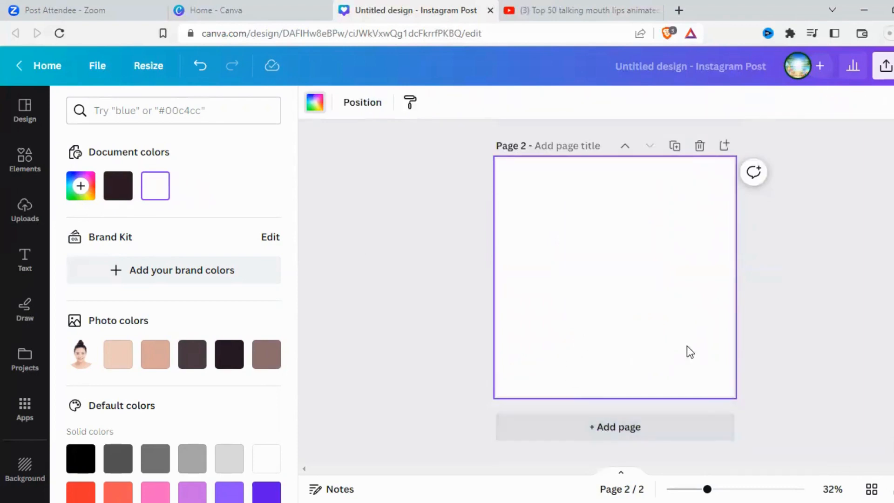
left_click(707, 148)
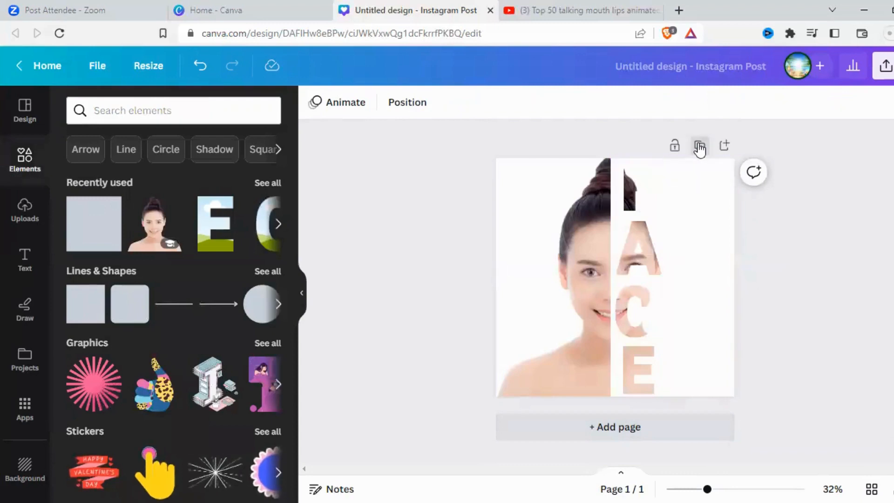
left_click(699, 148)
scroll(654, 303, "up", 5)
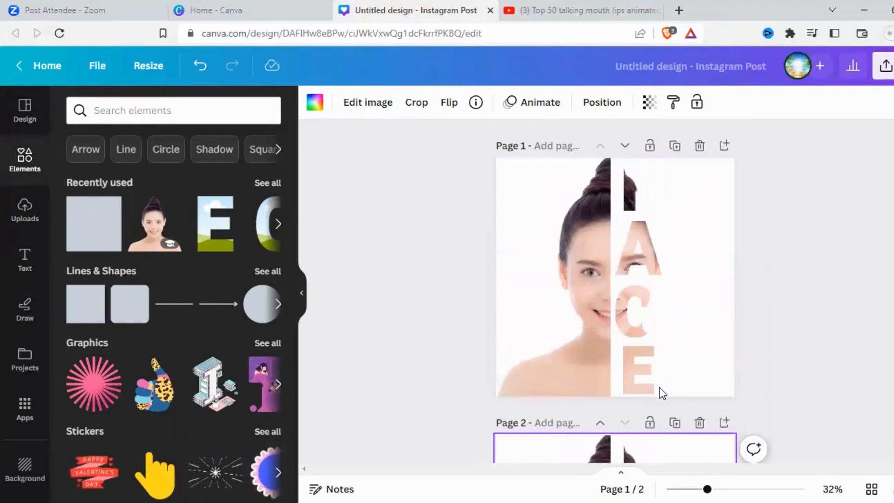
Delete the woman's portrait from page 1, keeping the FACE letters and the white rectangle.
scroll(535, 308, "down", 5)
scroll(545, 311, "up", 5)
left_click(548, 313)
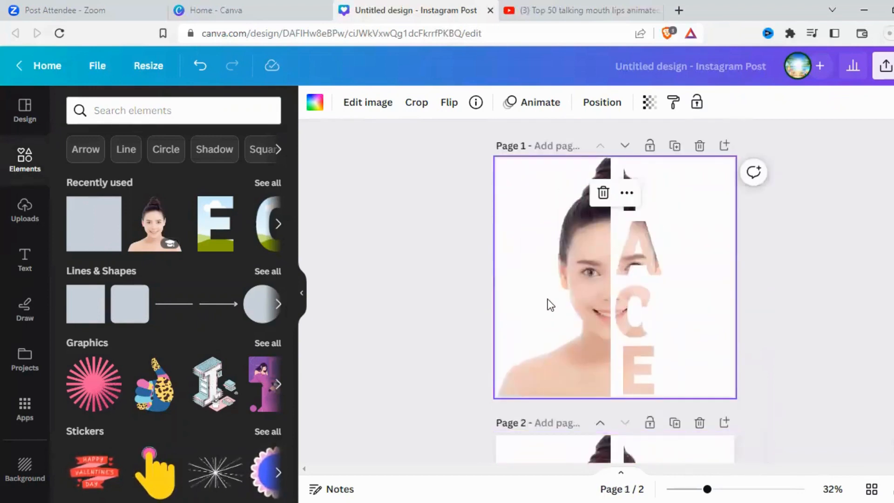
left_click(604, 194)
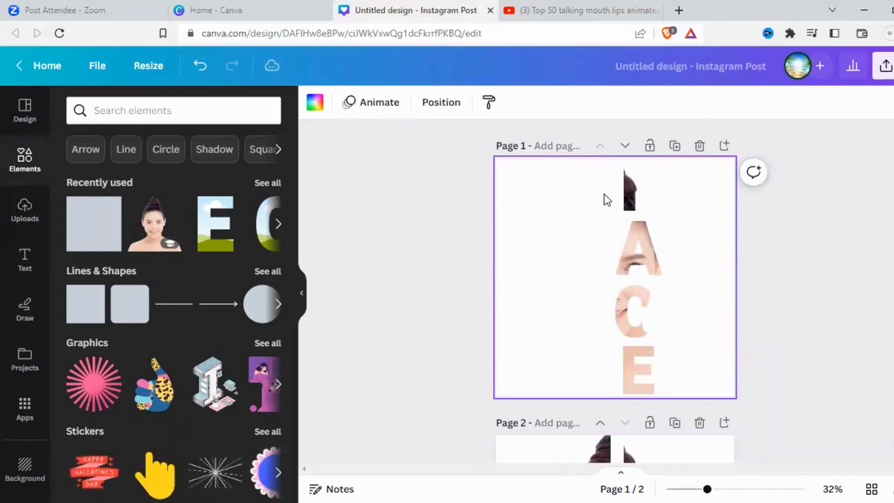
left_click(666, 172)
left_click(701, 300)
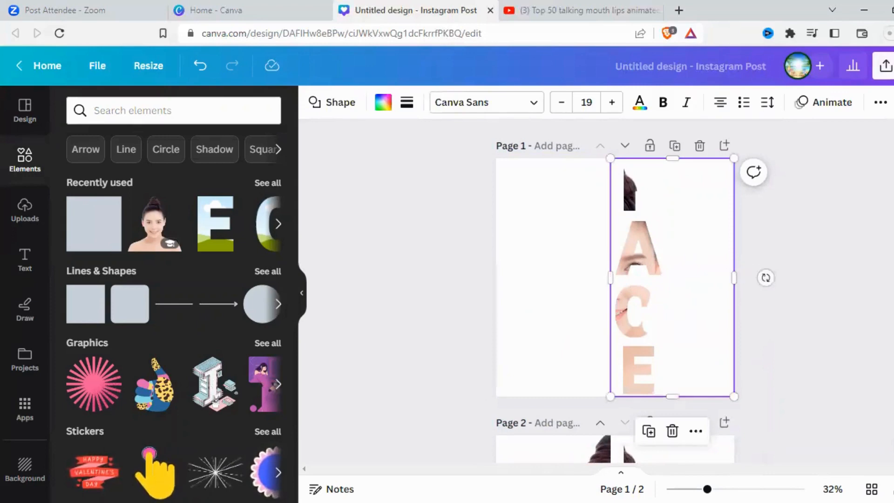
Download only page 1 as a PNG with a transparent background.
left_click(885, 66)
left_click(772, 417)
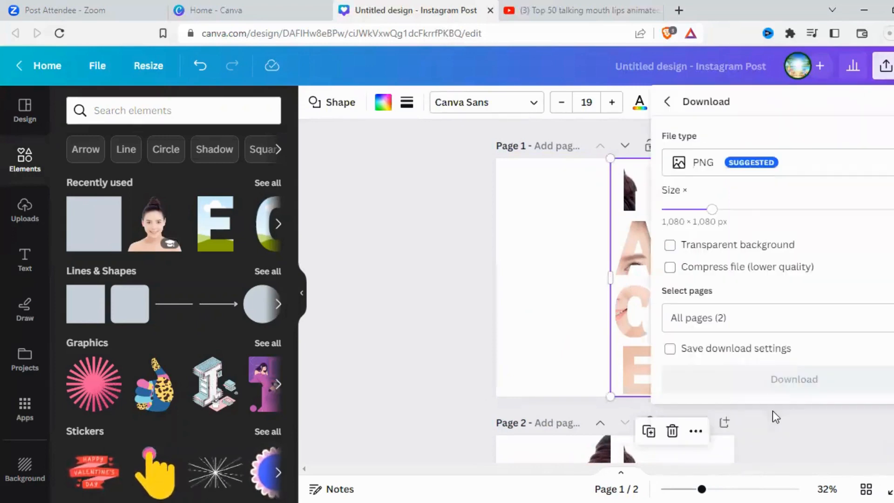
left_click(670, 245)
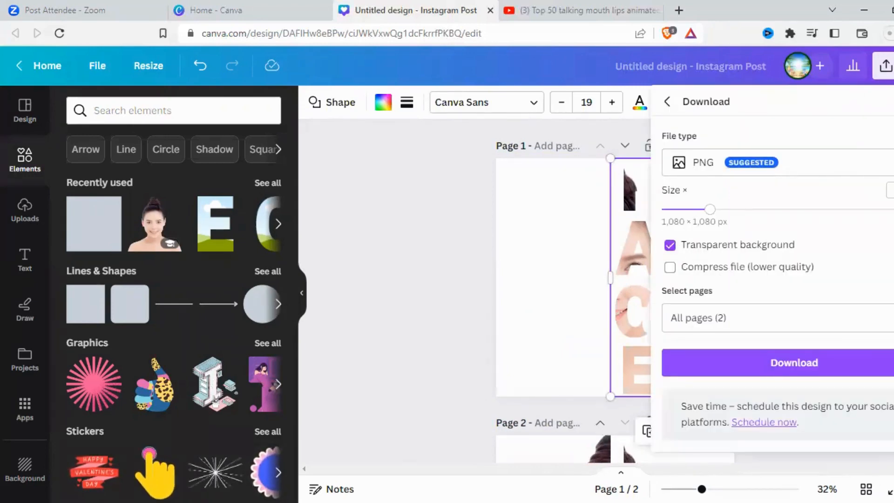
left_click(882, 319)
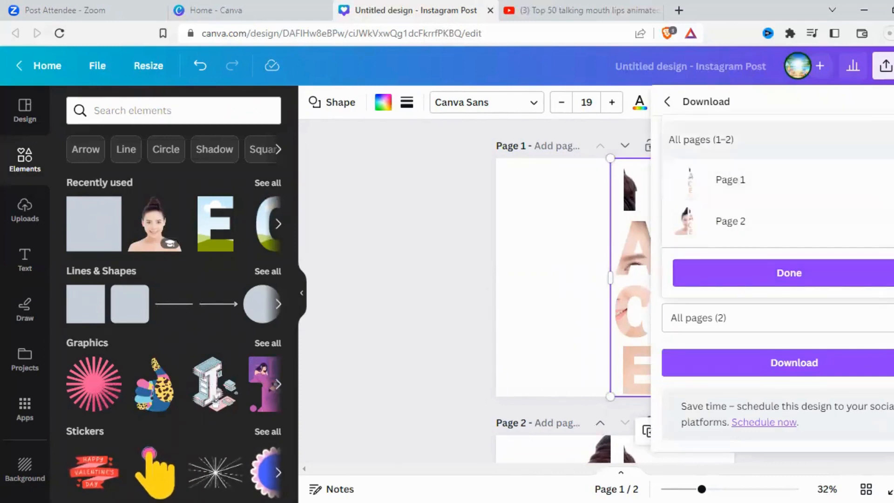
left_click(736, 177)
left_click(828, 278)
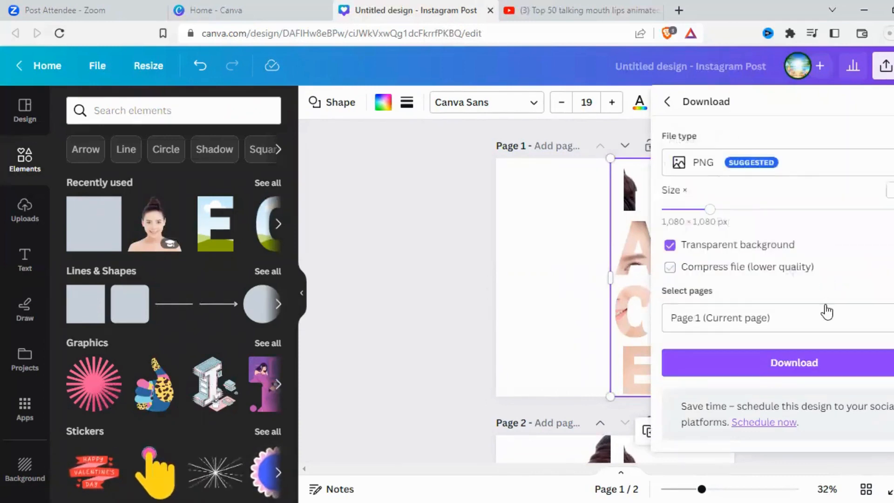
left_click(785, 370)
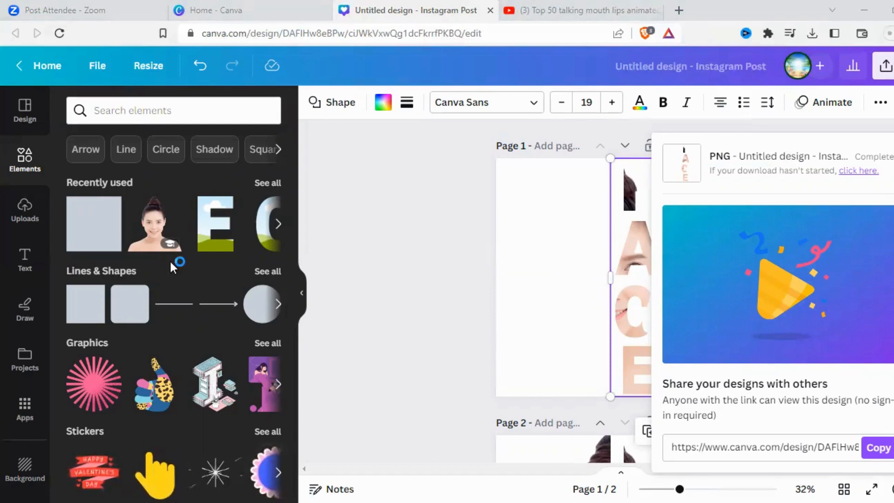
Upload the downloaded FACE PNG, add it to page 2 and move it clear of the existing letters.
left_click(25, 213)
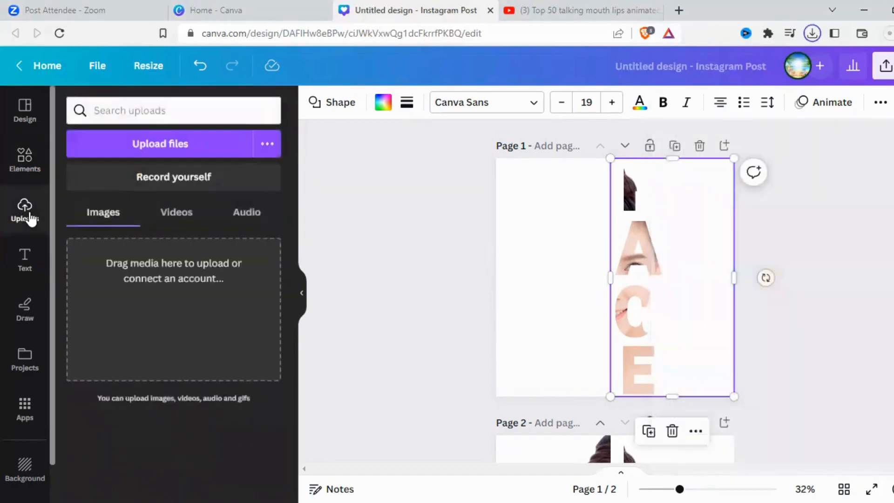
left_click(147, 141)
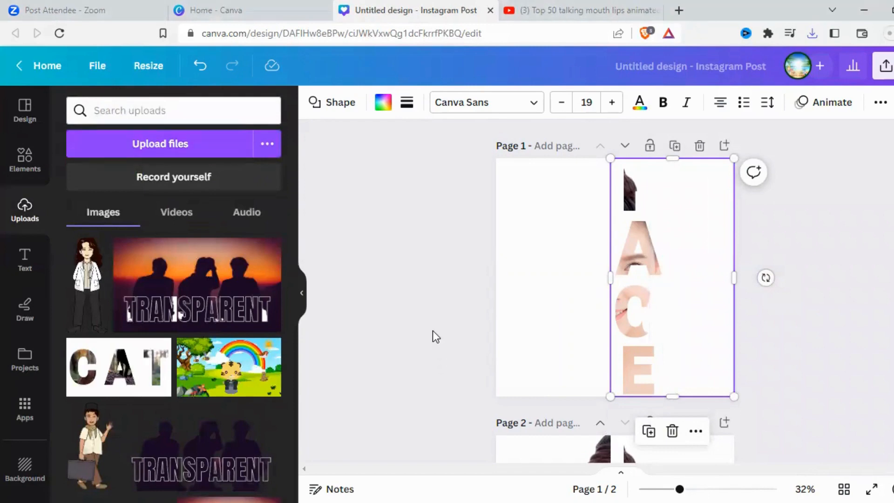
scroll(426, 328, "down", 5)
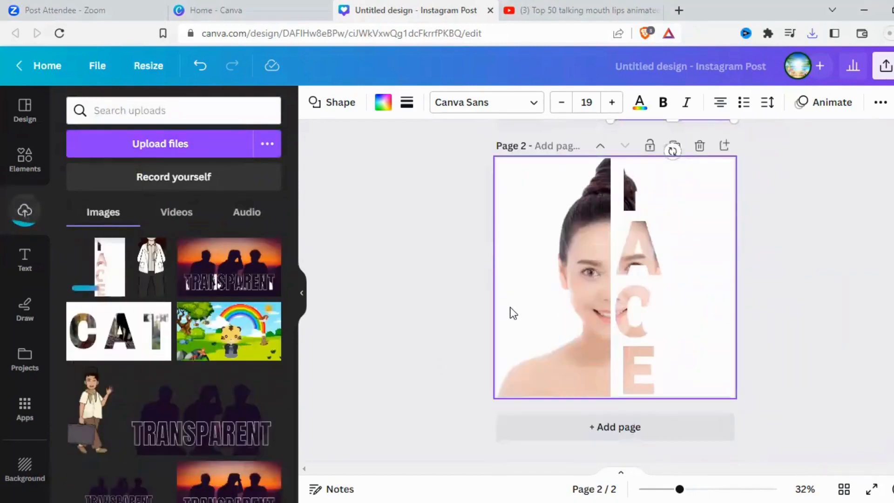
left_click(510, 314)
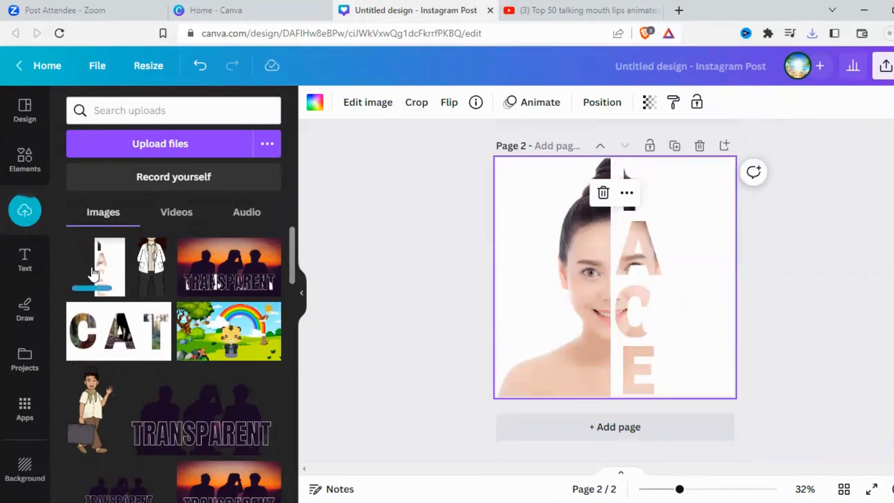
left_click(107, 276)
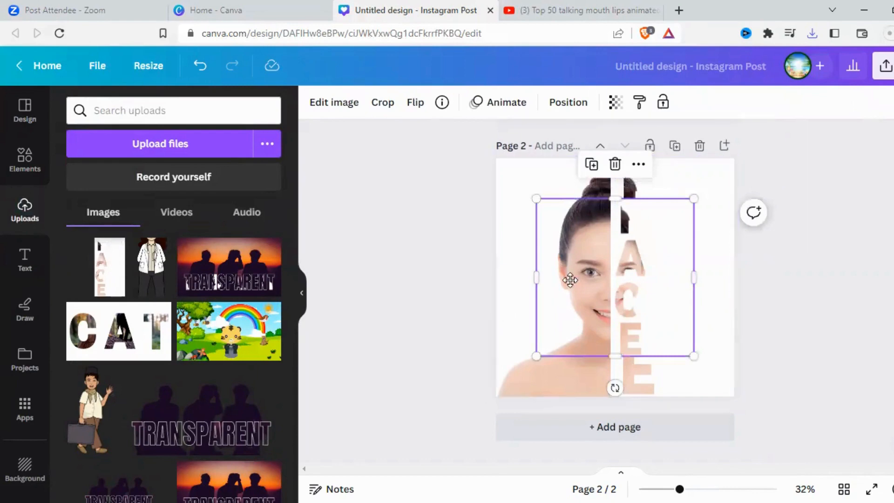
left_click_drag(570, 279, 643, 280)
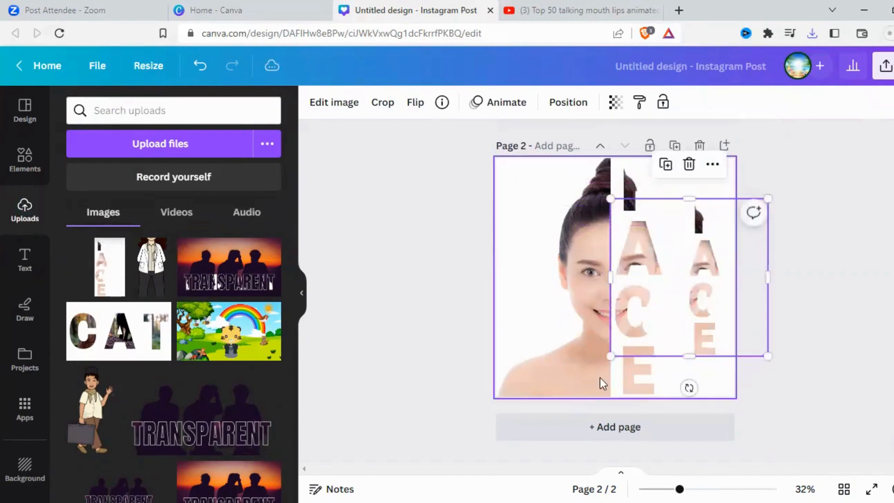
Delete the original grouped FACE letter frames from page 2, including the separate letter F.
left_click(624, 369)
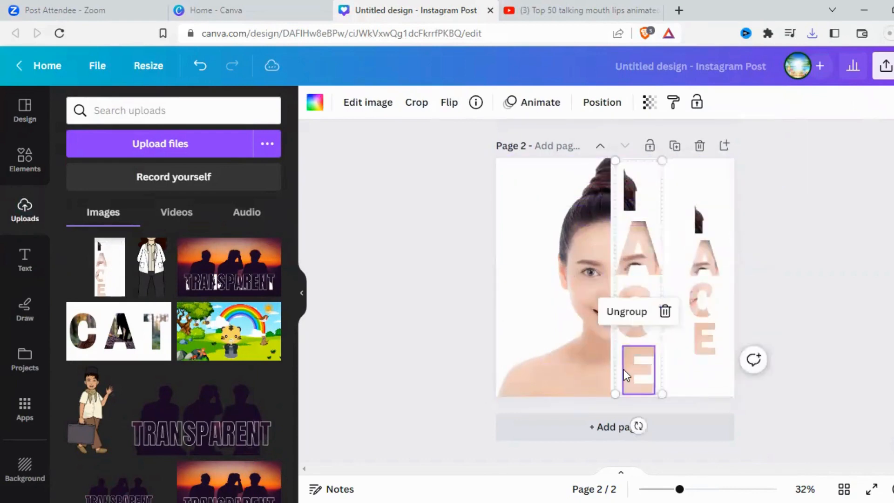
left_click(643, 166)
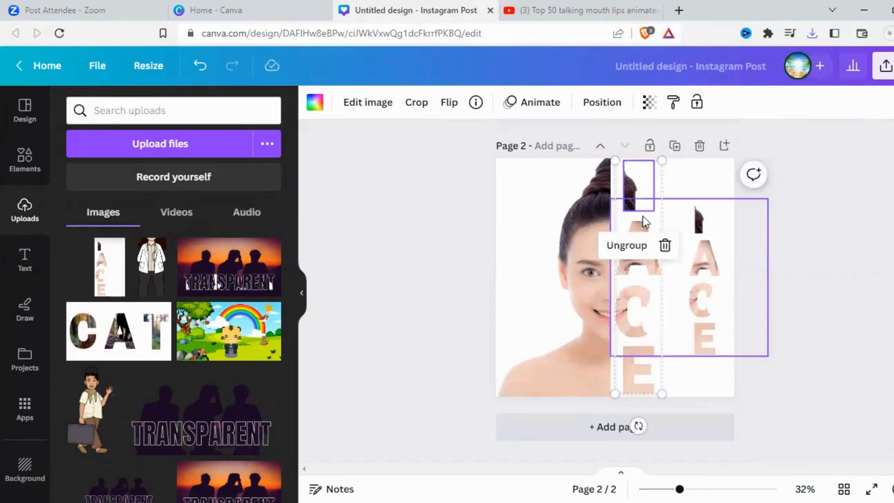
left_click(664, 245)
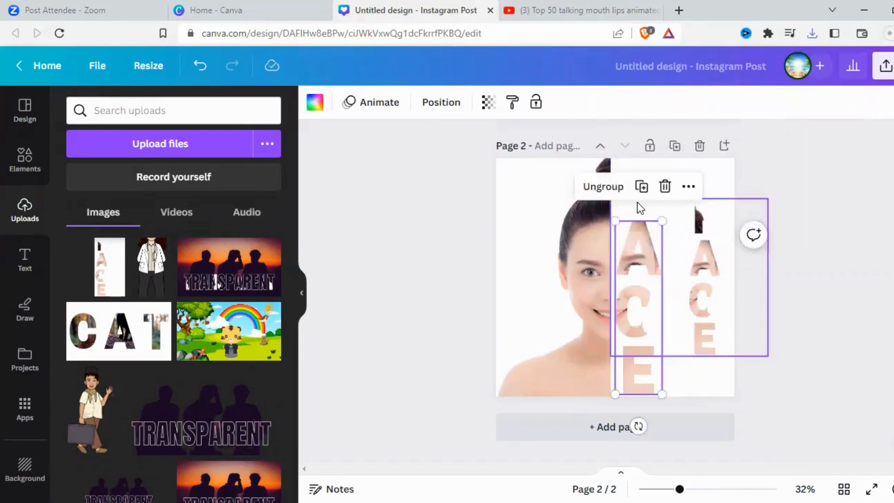
left_click(664, 187)
Move the uploaded FACE image beside the half portrait, enlarge it to nearly full page height and crop its empty left side.
left_click(691, 285)
left_click_drag(692, 285, 621, 287)
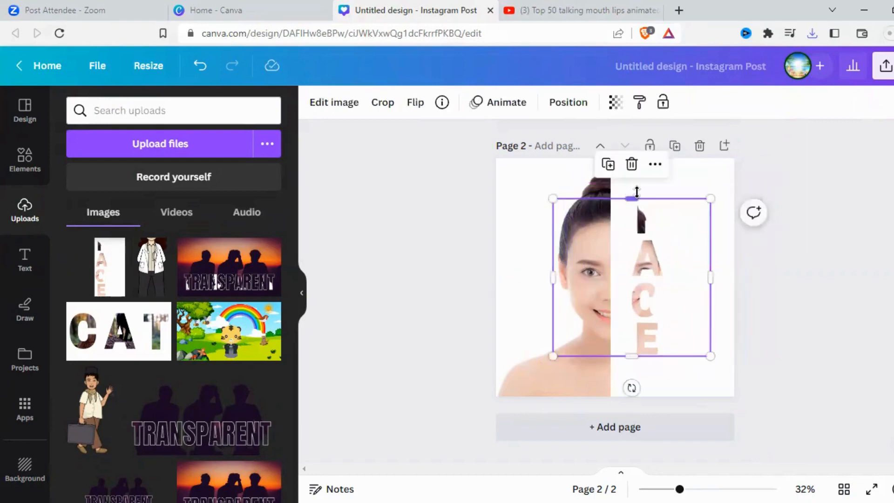
left_click_drag(637, 192, 632, 159)
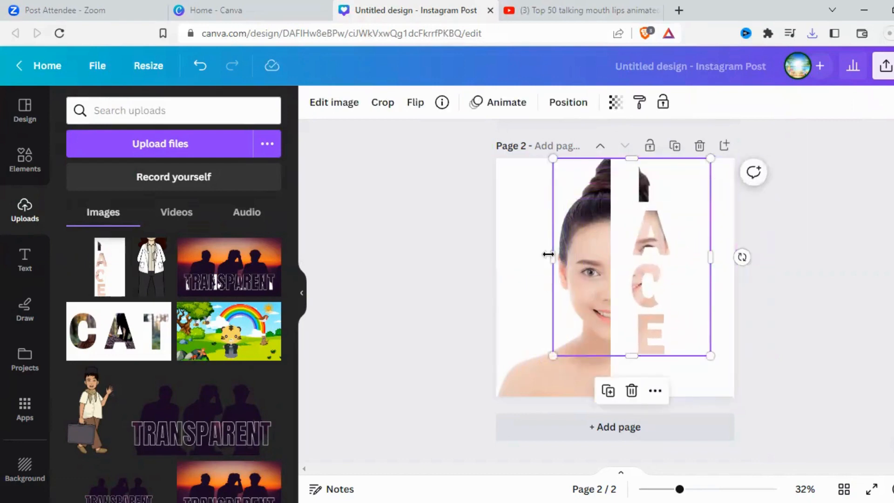
left_click_drag(552, 254, 621, 268)
mouse_move(644, 386)
left_mouse_down()
mouse_move(644, 397)
mouse_move(650, 389)
left_mouse_up()
left_click_drag(672, 309, 674, 313)
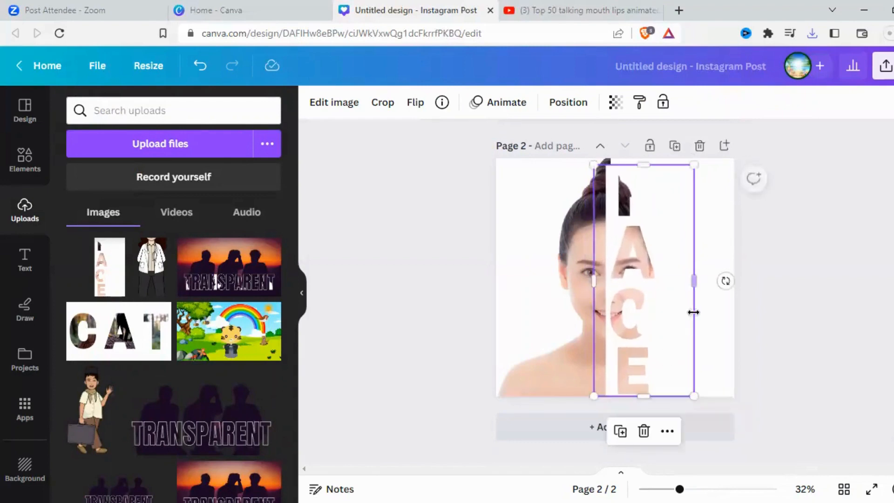
left_click(727, 214)
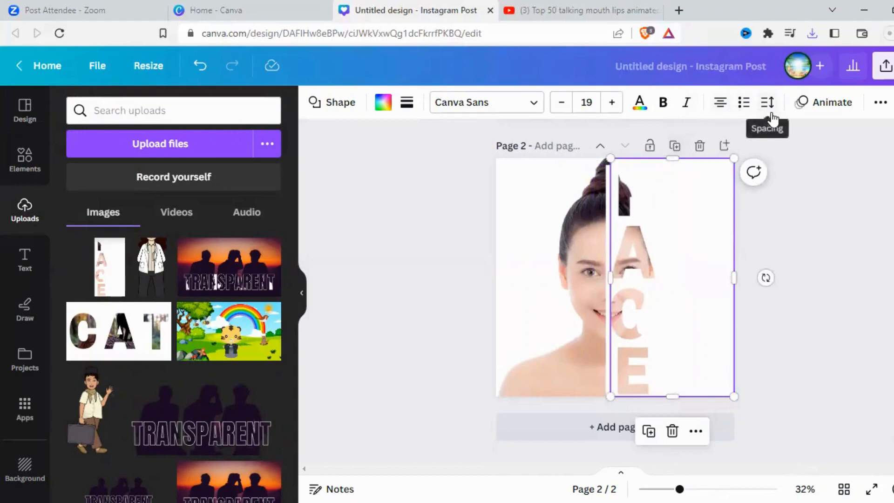
left_click(880, 103)
left_click(822, 136)
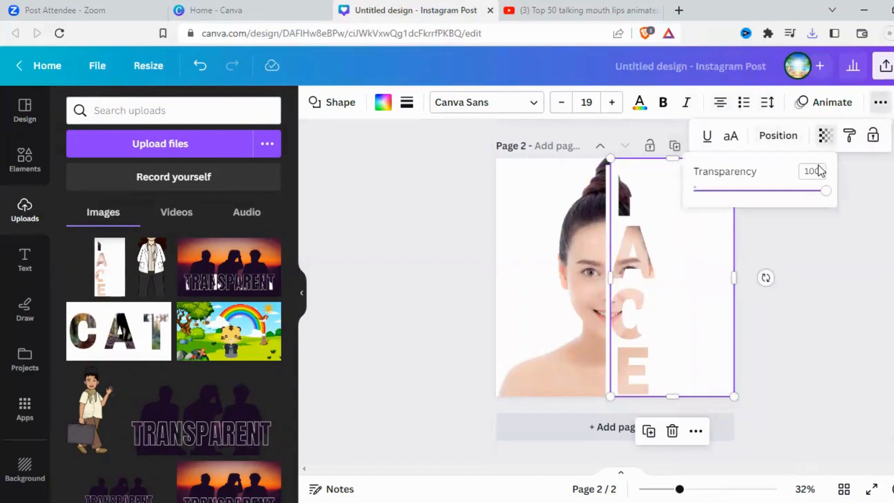
mouse_move(820, 198)
left_mouse_down()
mouse_move(772, 192)
mouse_move(827, 192)
mouse_move(798, 195)
mouse_move(826, 200)
left_mouse_up()
left_click(771, 333)
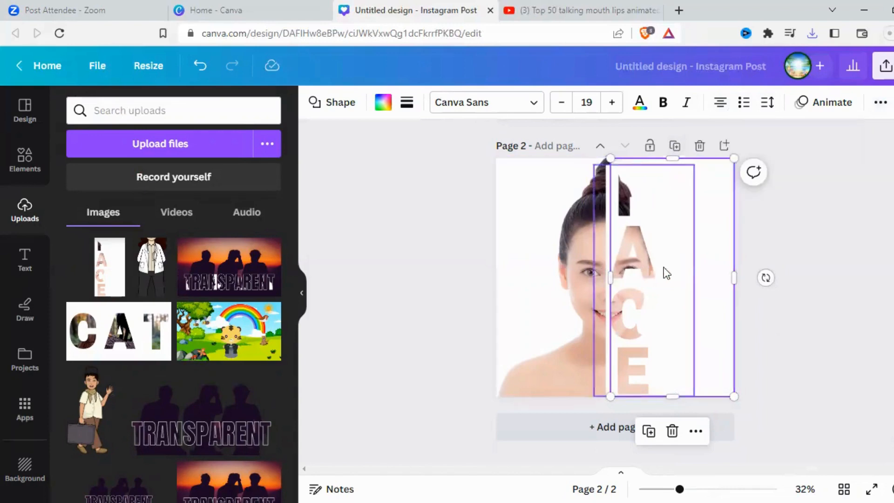
Shift the white rectangle slightly toward the face and stretch it past the page's top, right and bottom edges.
mouse_move(645, 266)
left_mouse_down()
mouse_move(676, 261)
mouse_move(642, 272)
left_mouse_up()
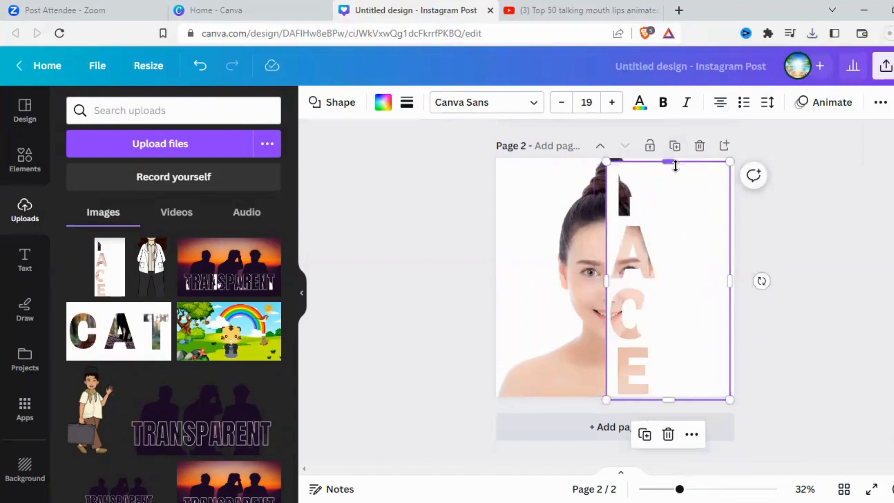
left_click_drag(672, 163, 672, 158)
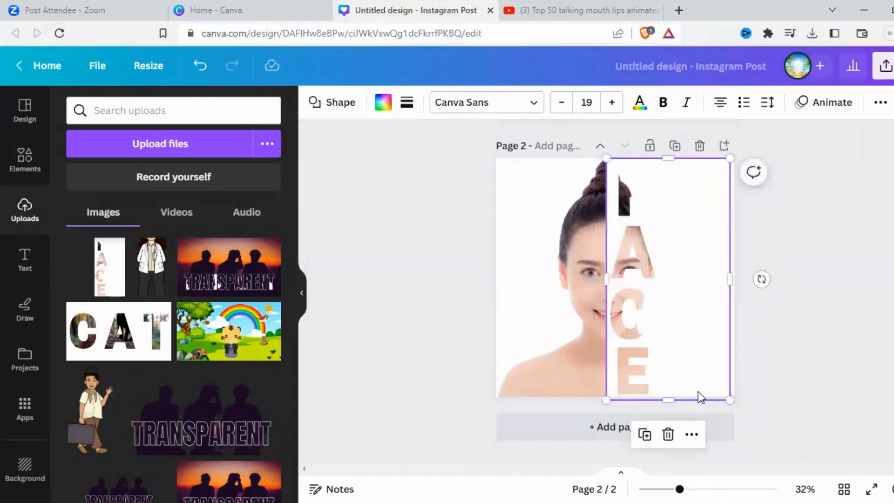
left_click_drag(734, 401, 738, 404)
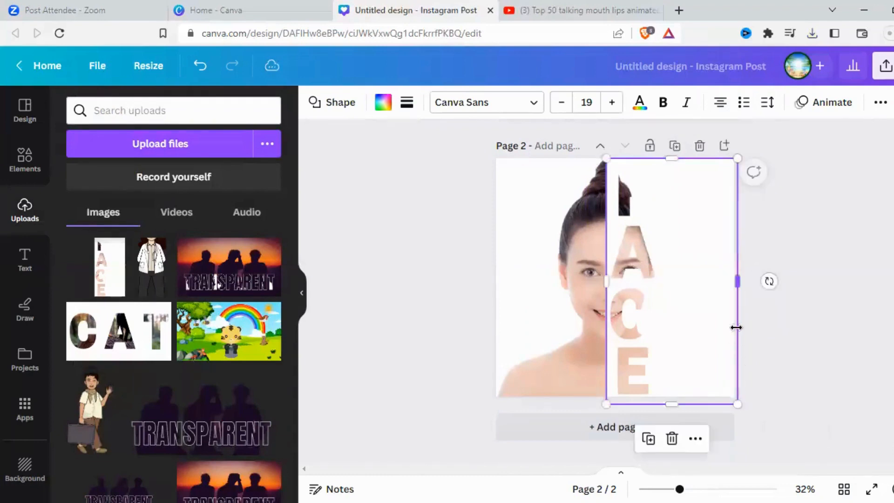
Trim the left edges of the white rectangle and the FACE image so they end just beside the letters.
left_click_drag(602, 278, 622, 267)
left_click(607, 278)
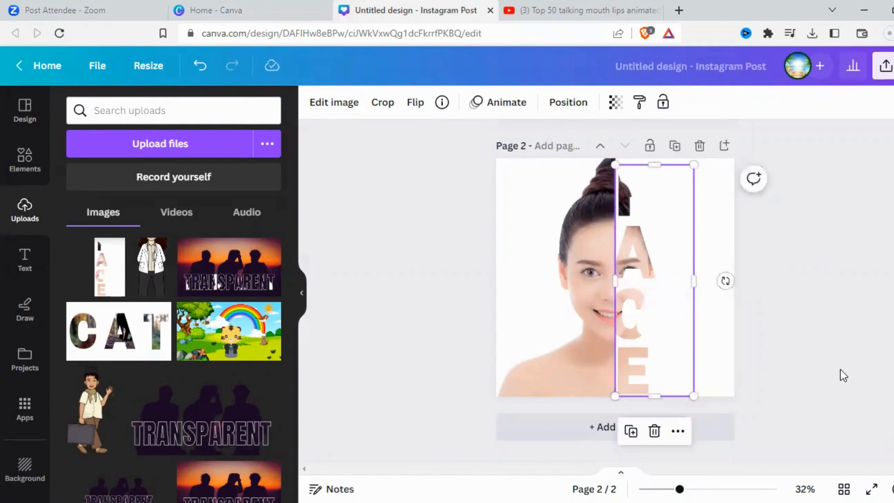
left_click(844, 370)
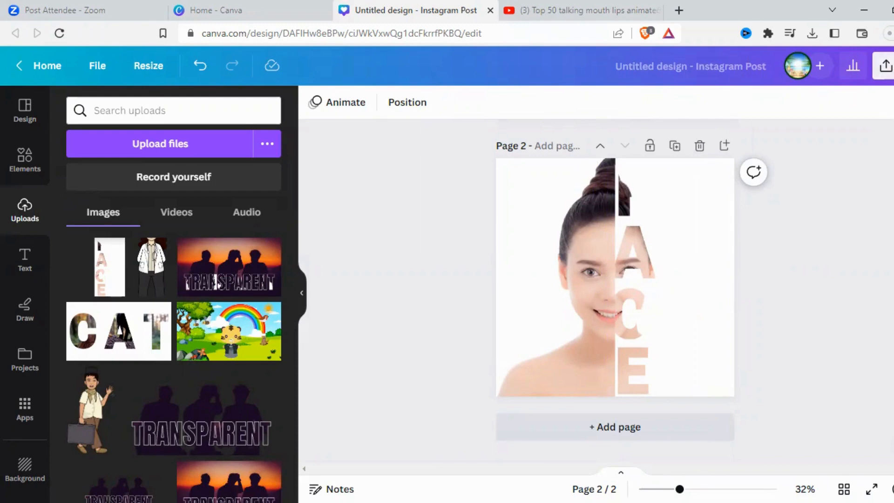
Download only page 2 as a PNG.
left_click(885, 66)
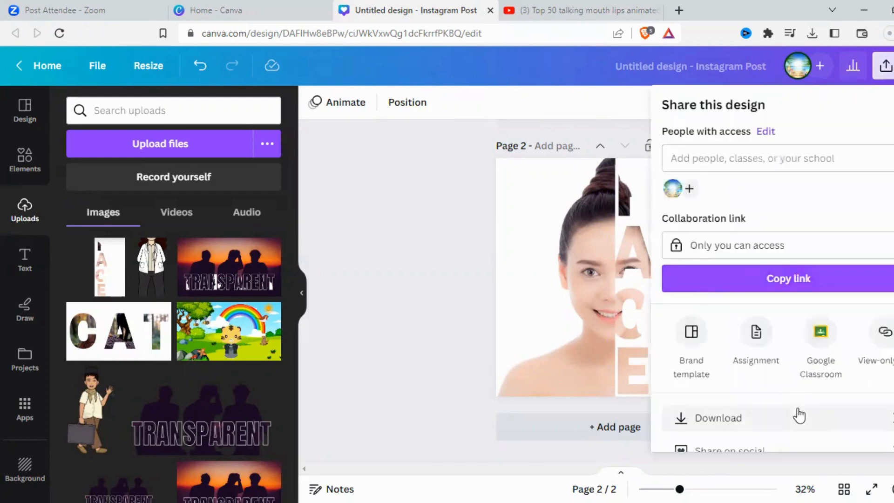
left_click(798, 413)
left_click(778, 318)
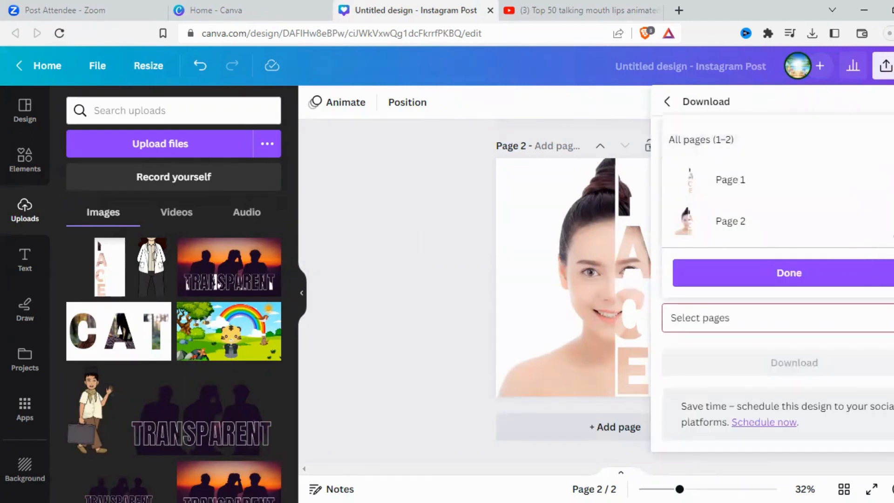
left_click(730, 221)
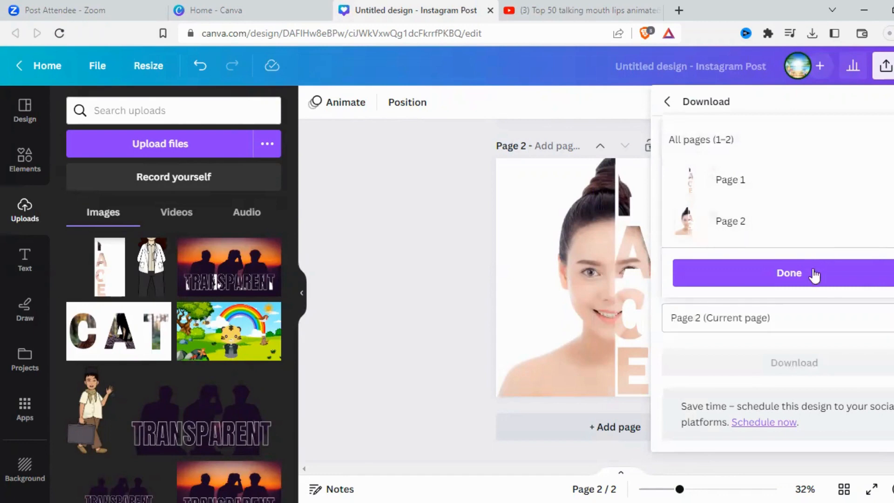
left_click(812, 273)
left_click(786, 359)
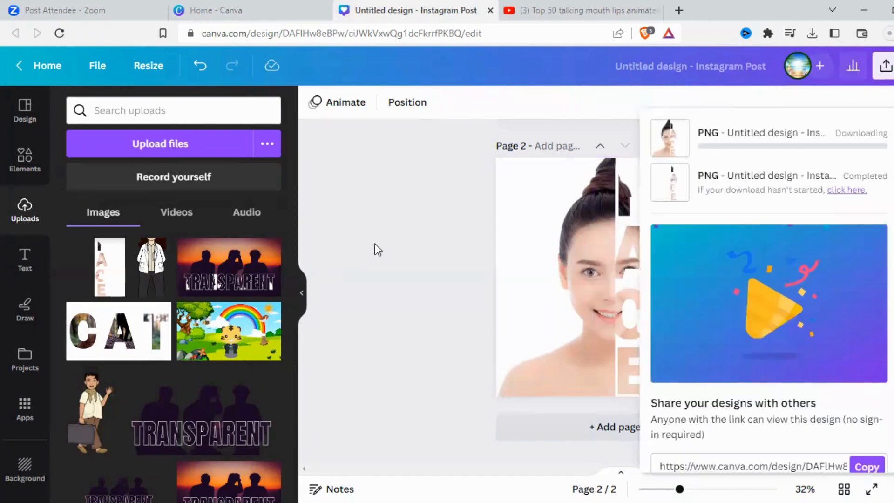